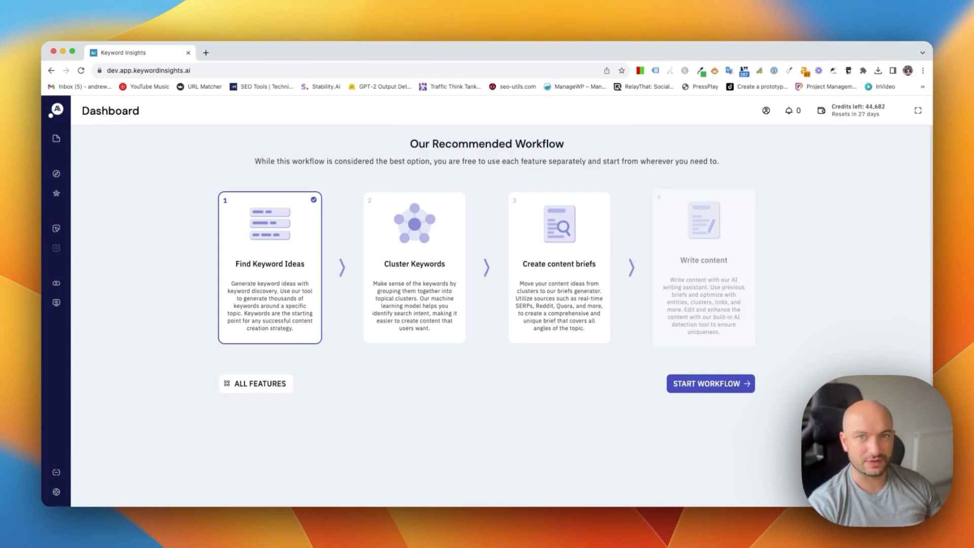
Start a Keyword Discovery search by keyword for 'keyword research' in the United Kingdom
click(95, 175)
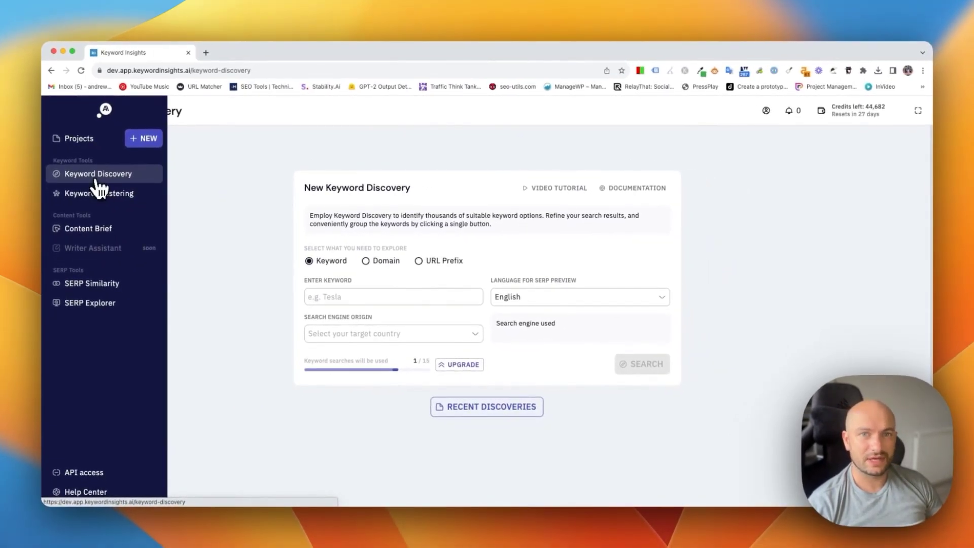
click(411, 297)
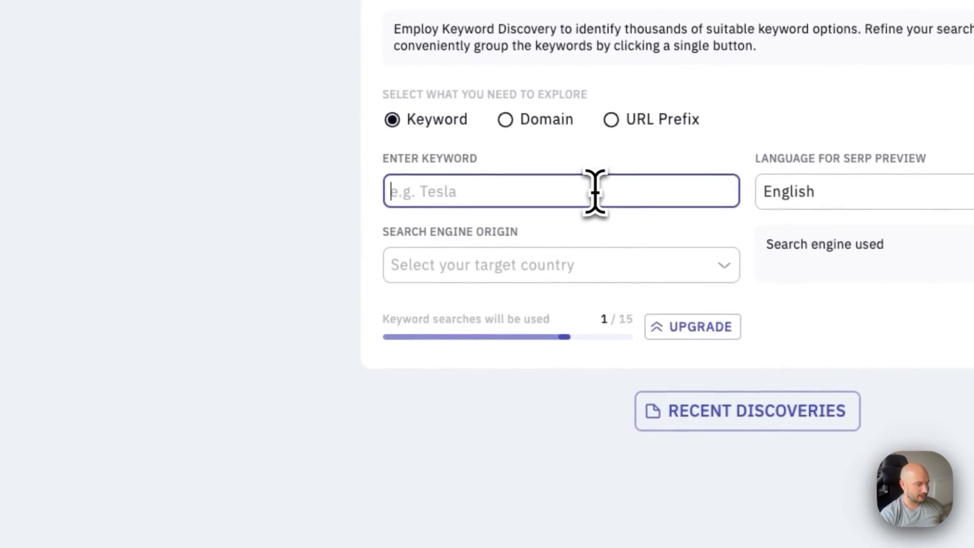
click(511, 121)
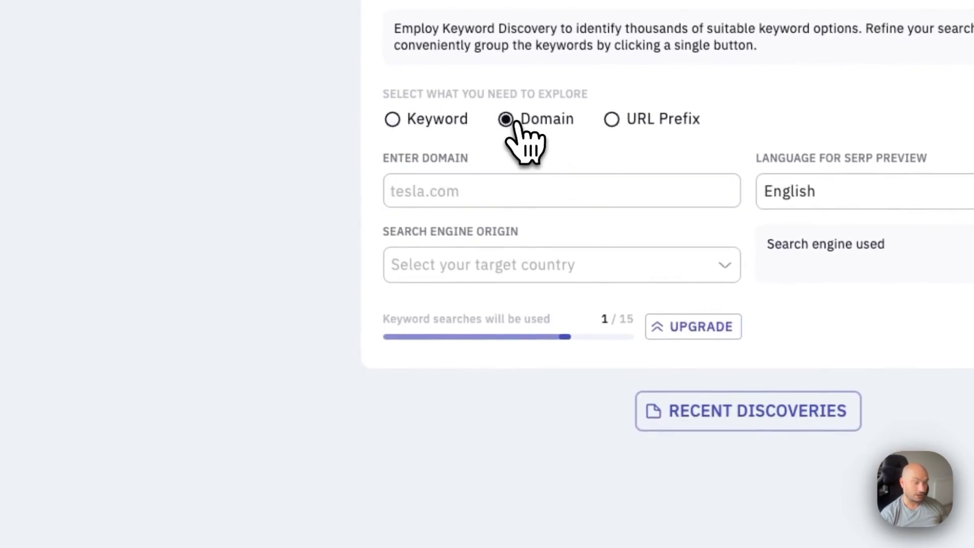
click(612, 121)
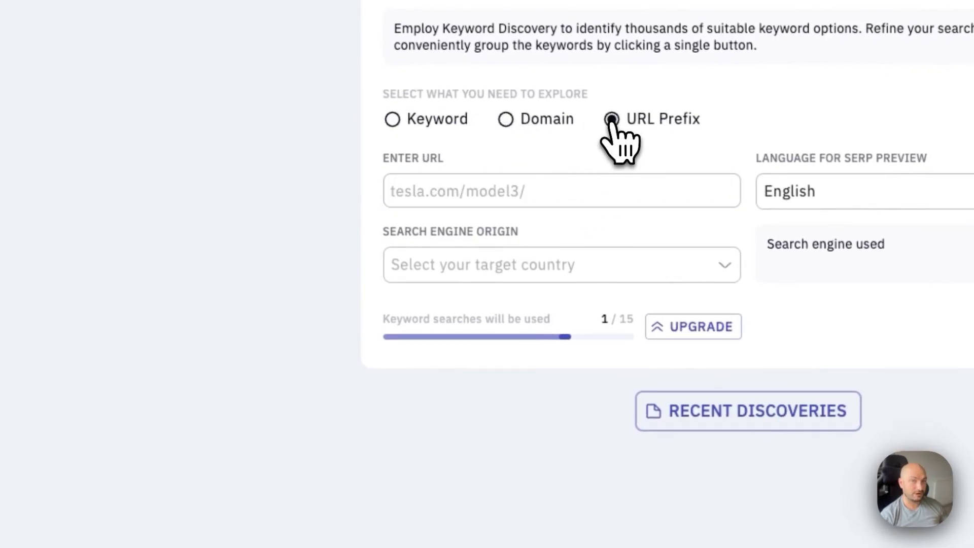
click(392, 120)
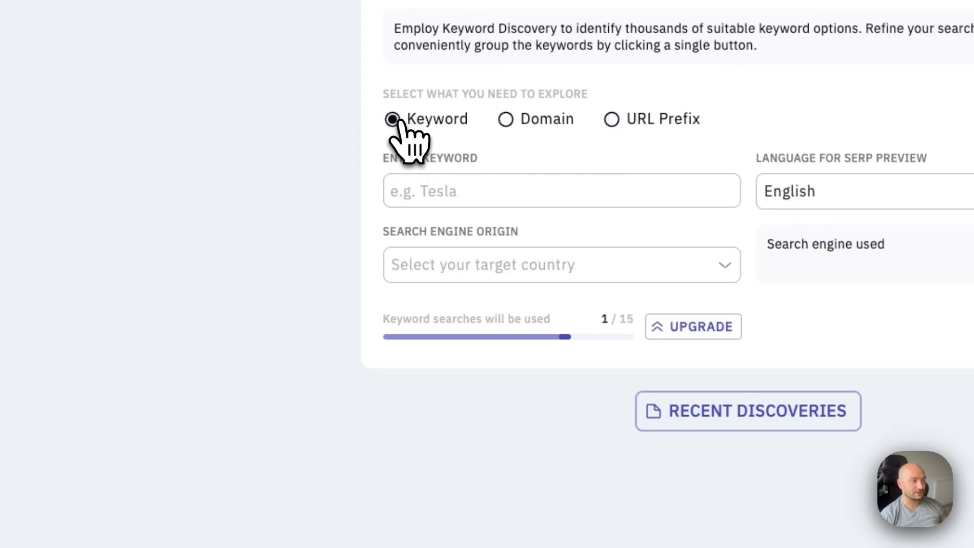
click(480, 190)
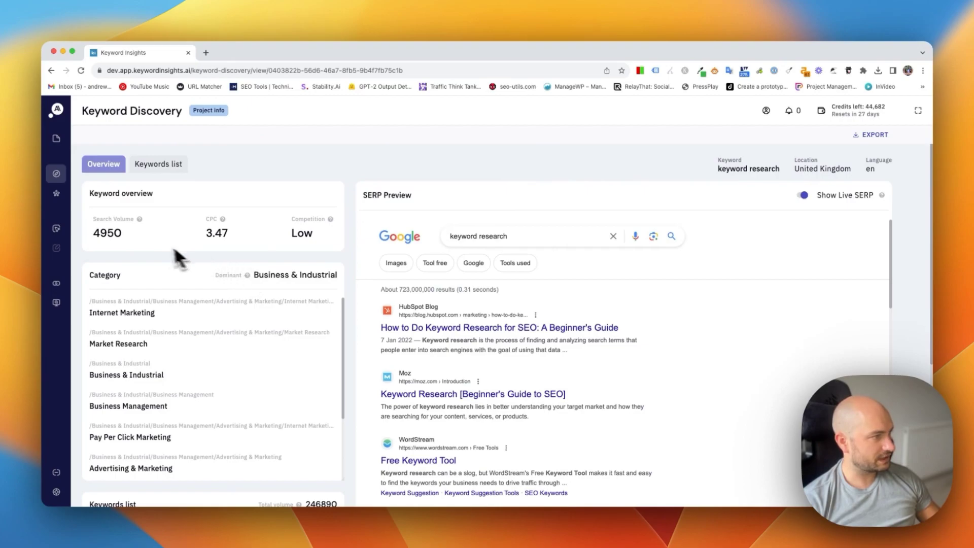
Highlight the 4950 volume, 3.47 CPC and Low competition, then turn on Show Live SERP
double_click(106, 233)
double_click(216, 232)
drag(558, 276, 584, 277)
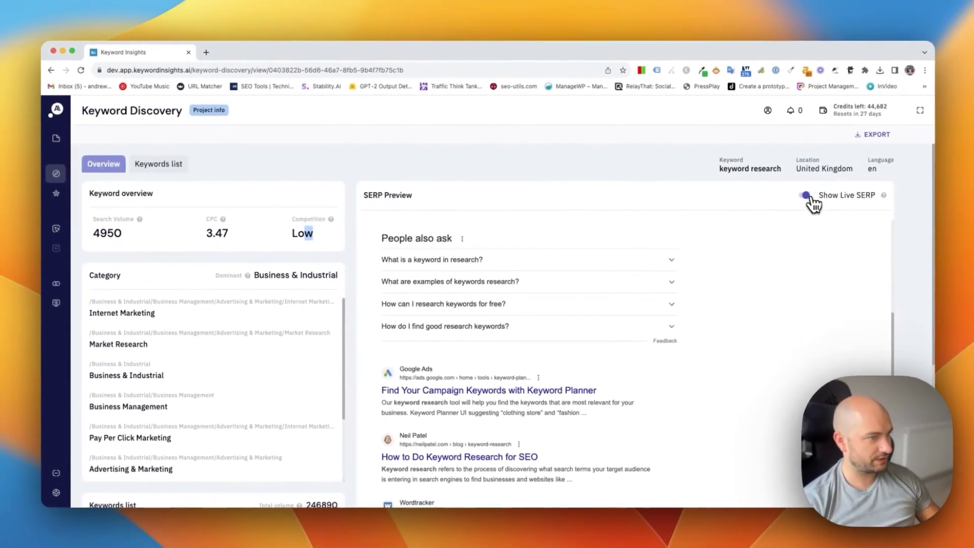
click(808, 197)
scroll(170, 322, down, 1)
scroll(185, 348, up, 1)
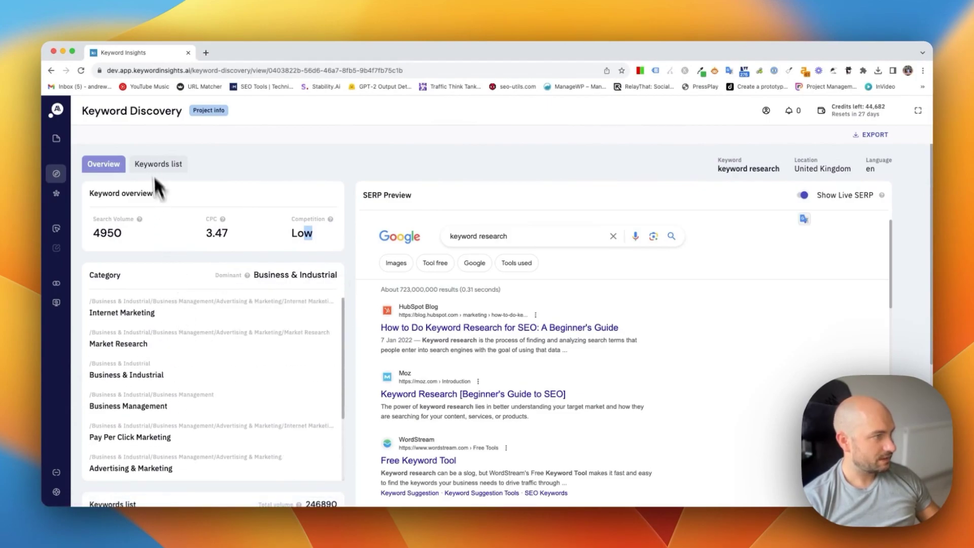
Open the 1,933-result Keywords list and look over the Filters dialog
click(157, 168)
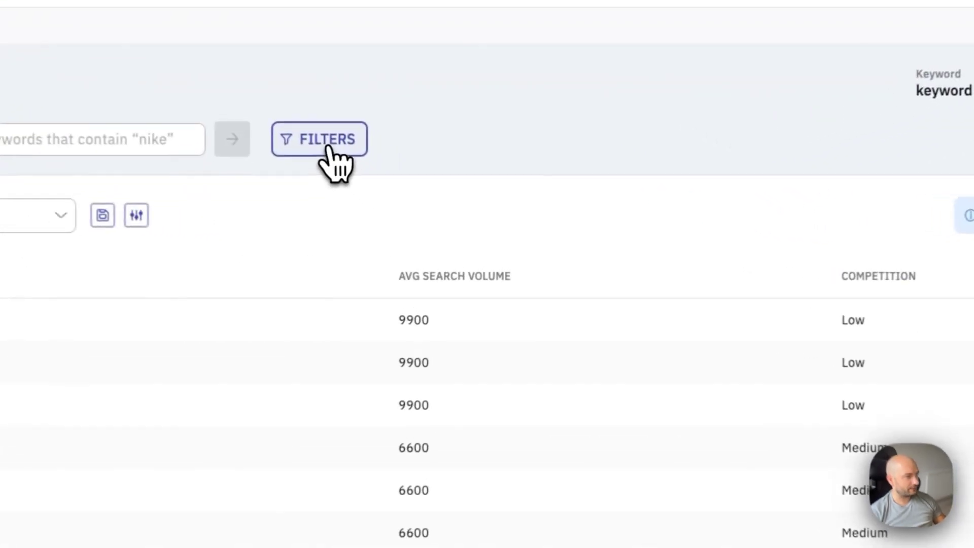
click(403, 196)
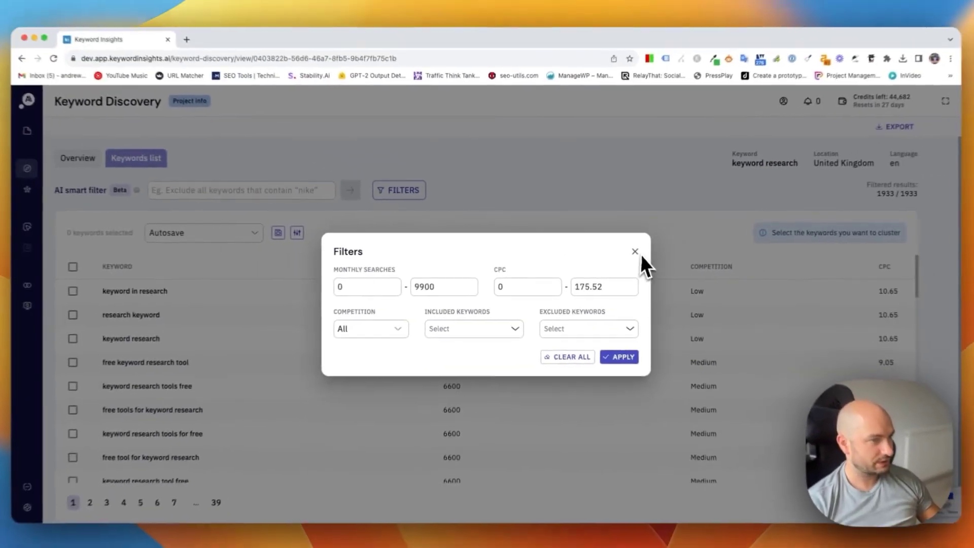
click(634, 251)
Try the AI smart filter, recheck Filters, and select all 50 keywords on the page
click(255, 194)
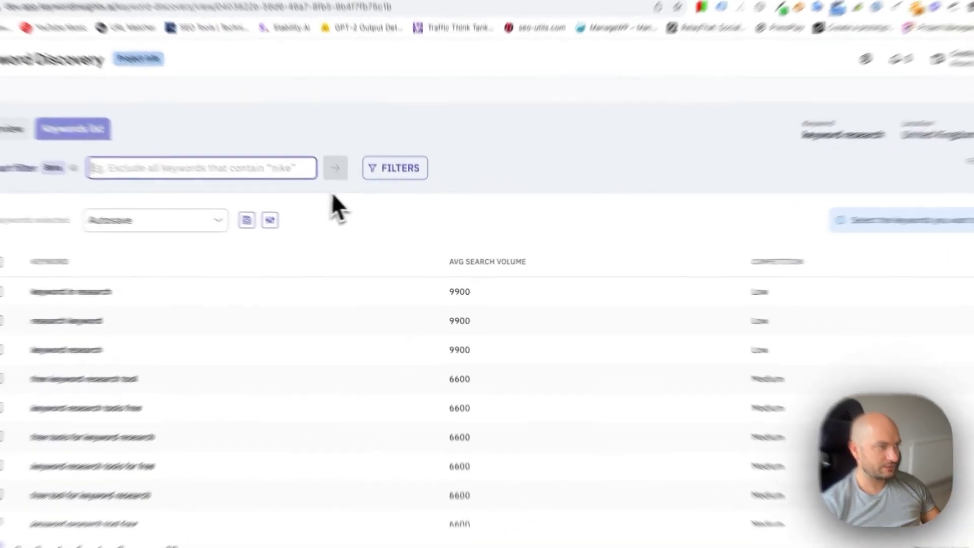
click(397, 196)
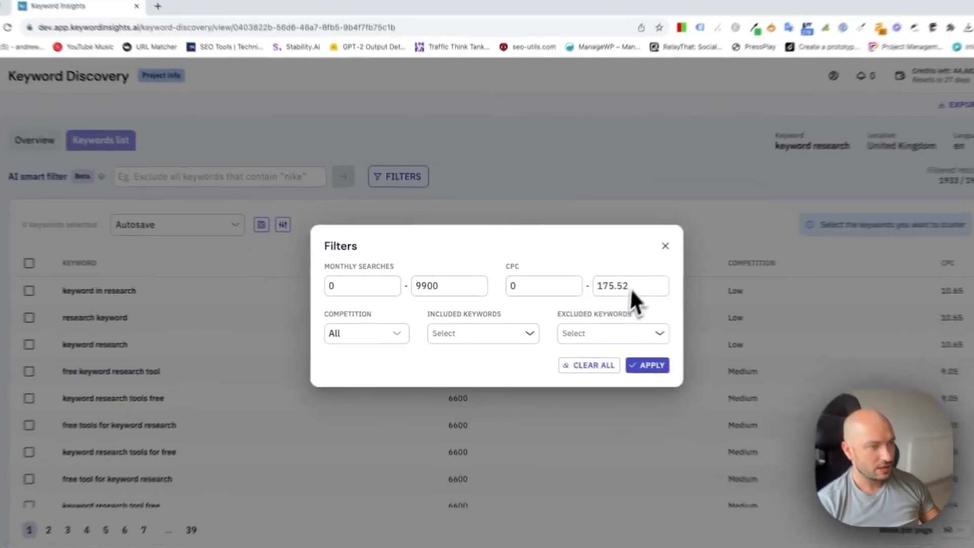
key(Escape)
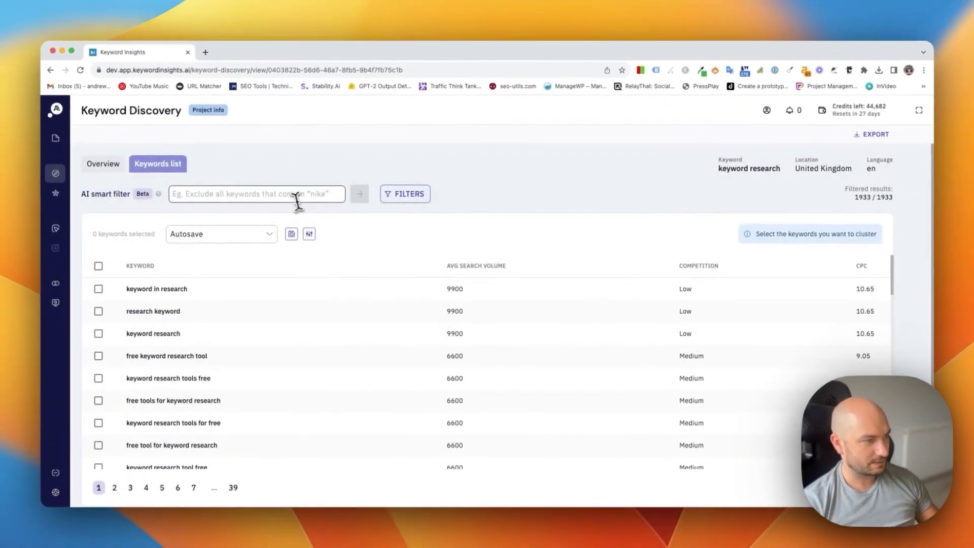
click(296, 195)
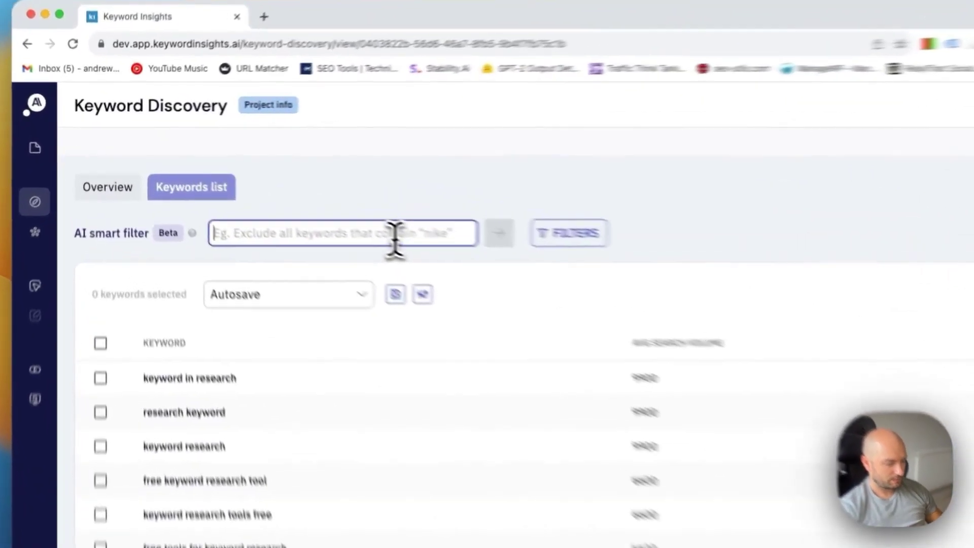
text(please show)
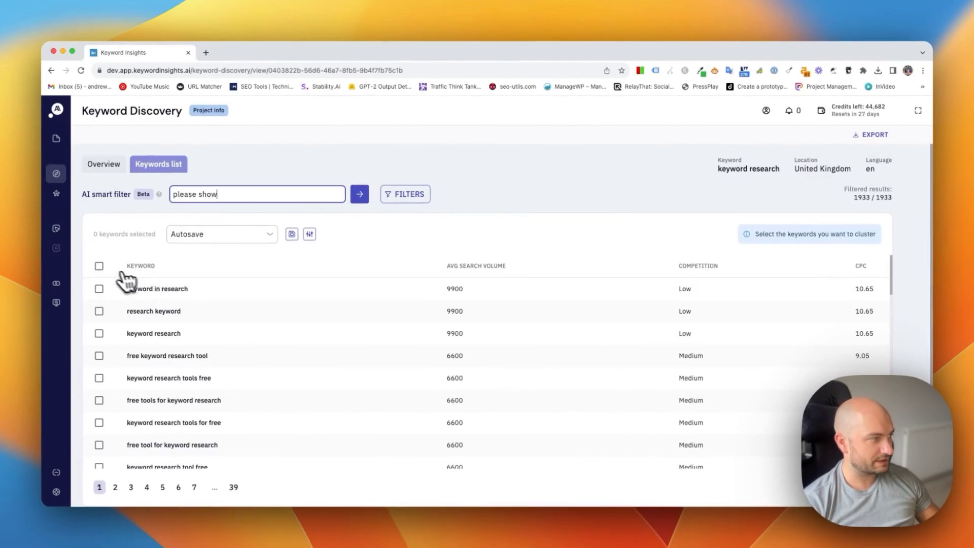
click(99, 266)
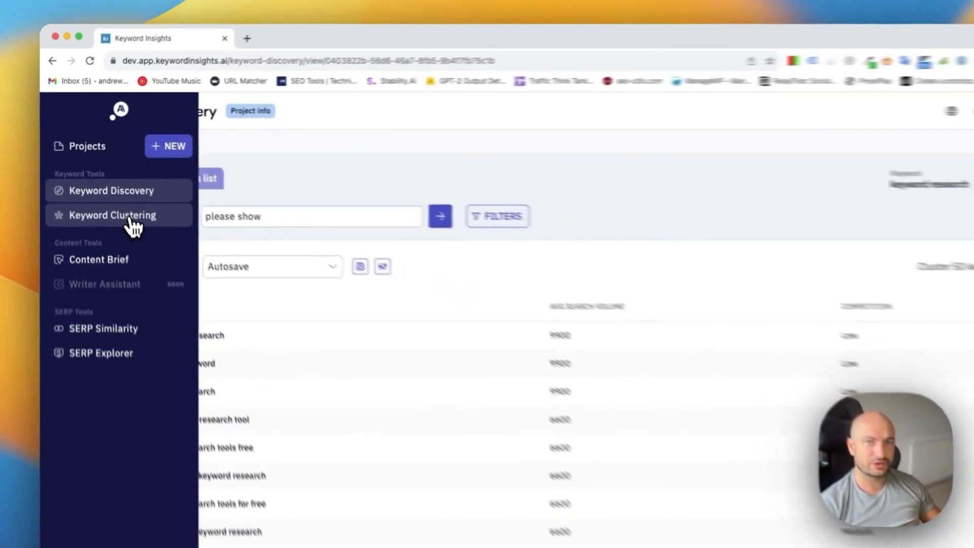
Open the Keyword Clustering report and show its topical clusters hub as bubbles
click(192, 221)
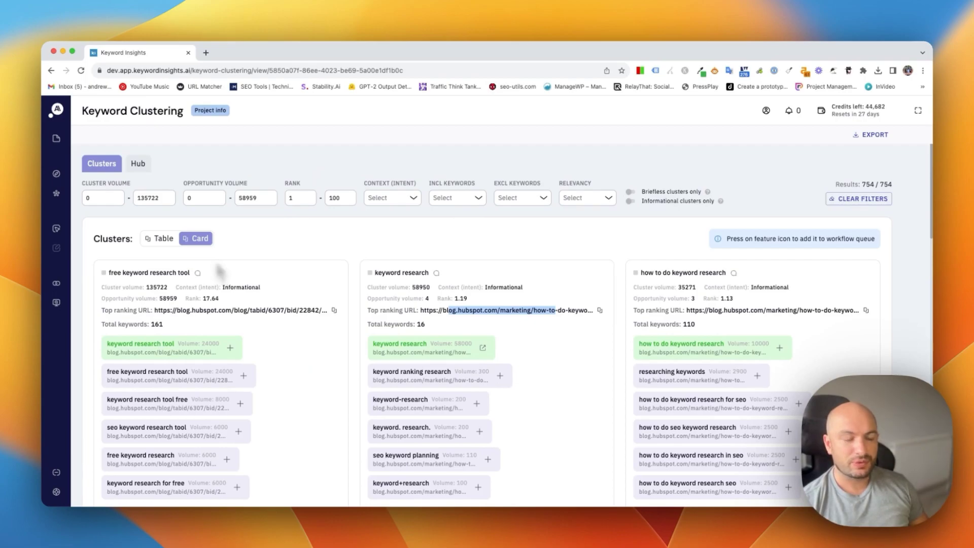
click(572, 238)
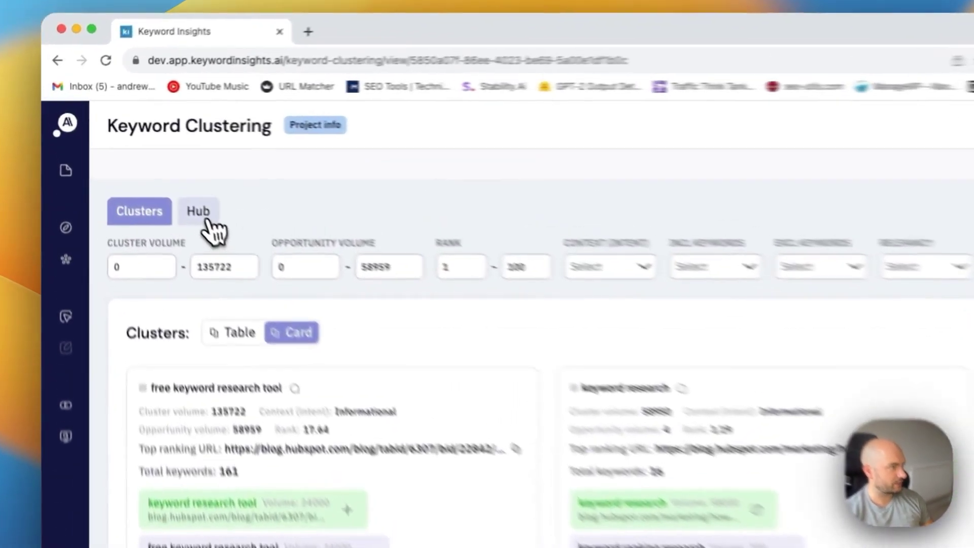
click(138, 163)
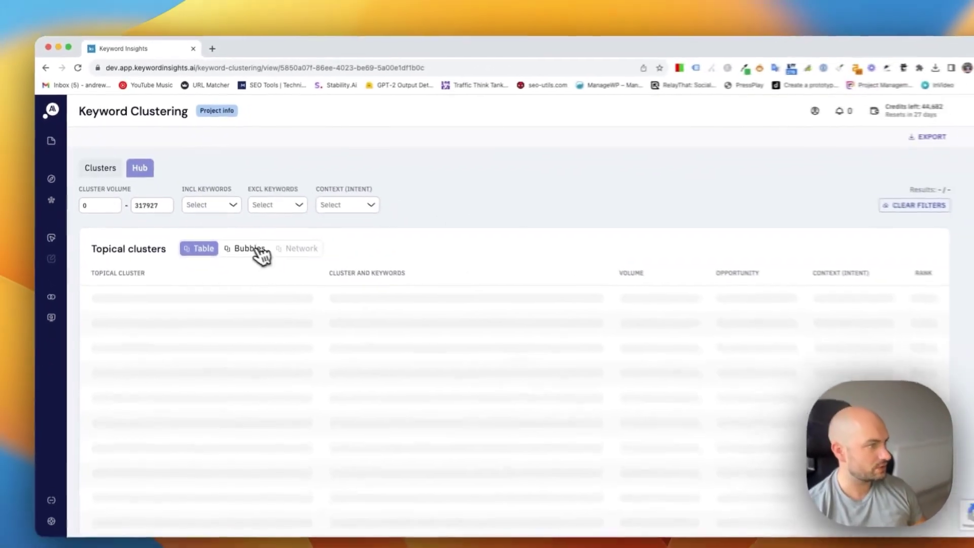
click(253, 249)
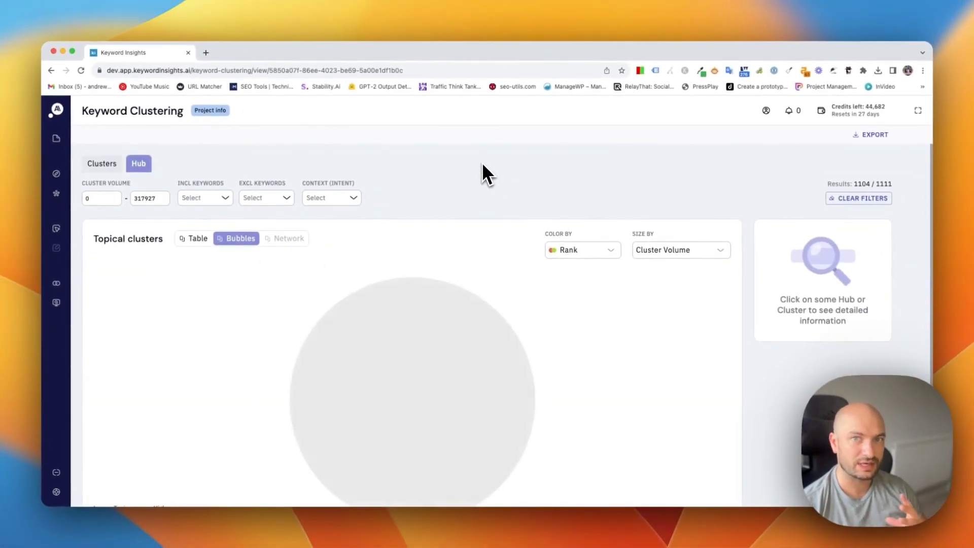
scroll(605, 392, down, 2)
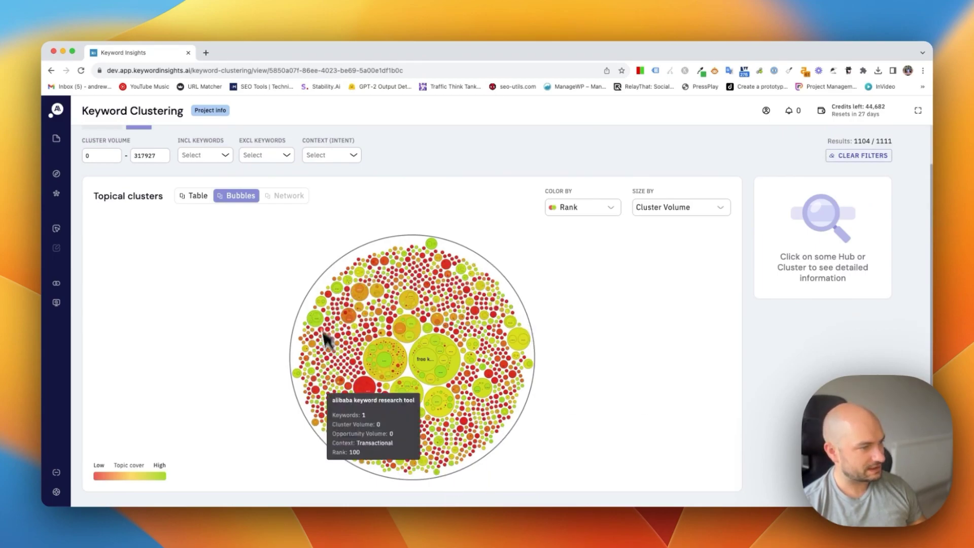
mouse_move(364, 386)
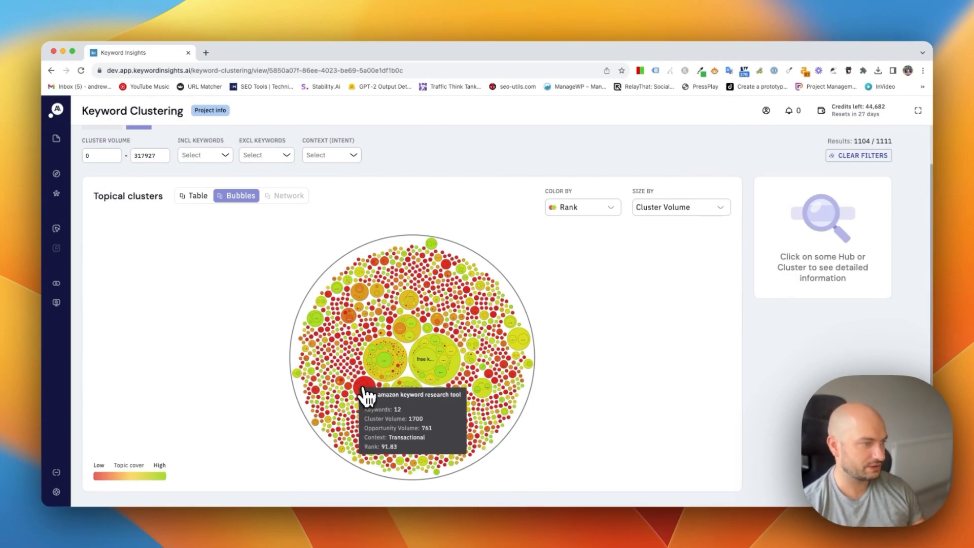
Zoom into the best amazon keyword research tool cluster, then back out to the full chart
click(364, 397)
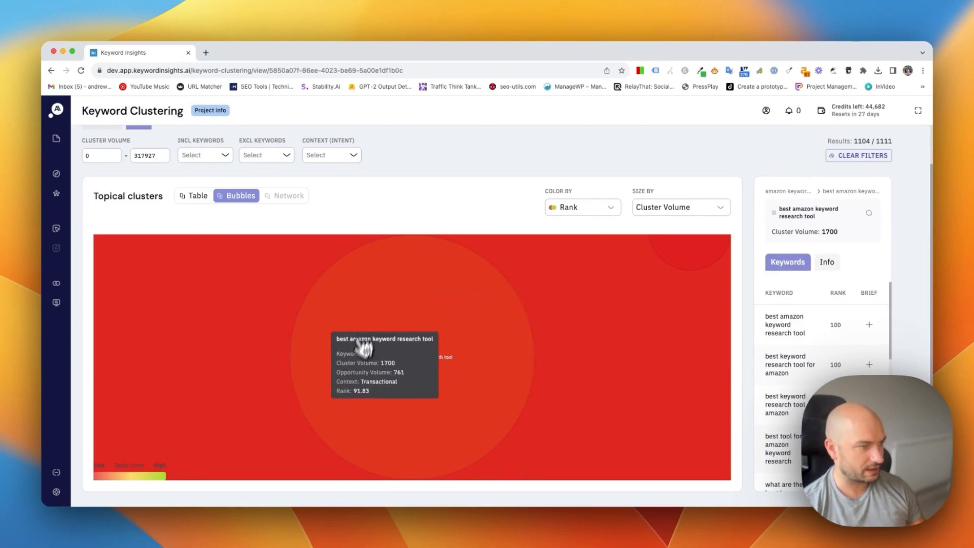
click(606, 339)
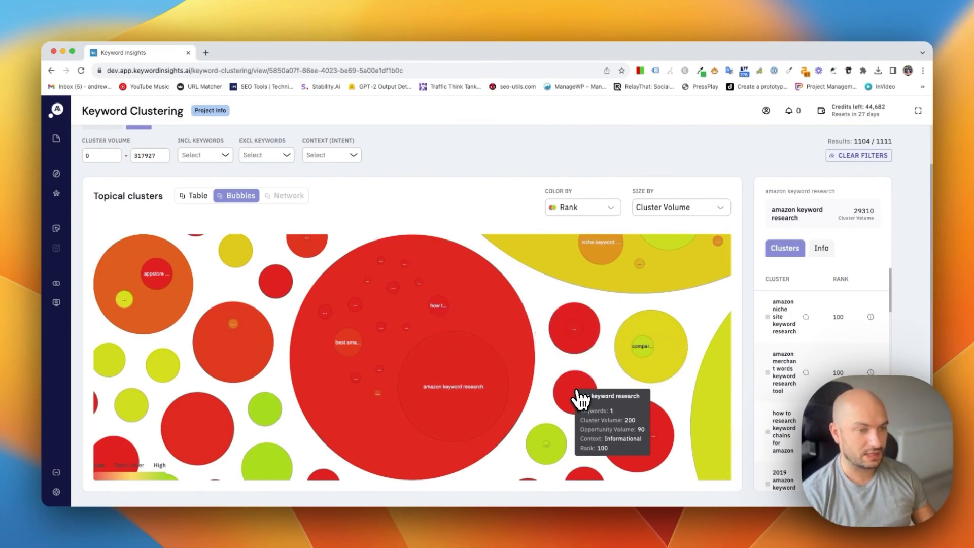
mouse_move(637, 428)
click(542, 381)
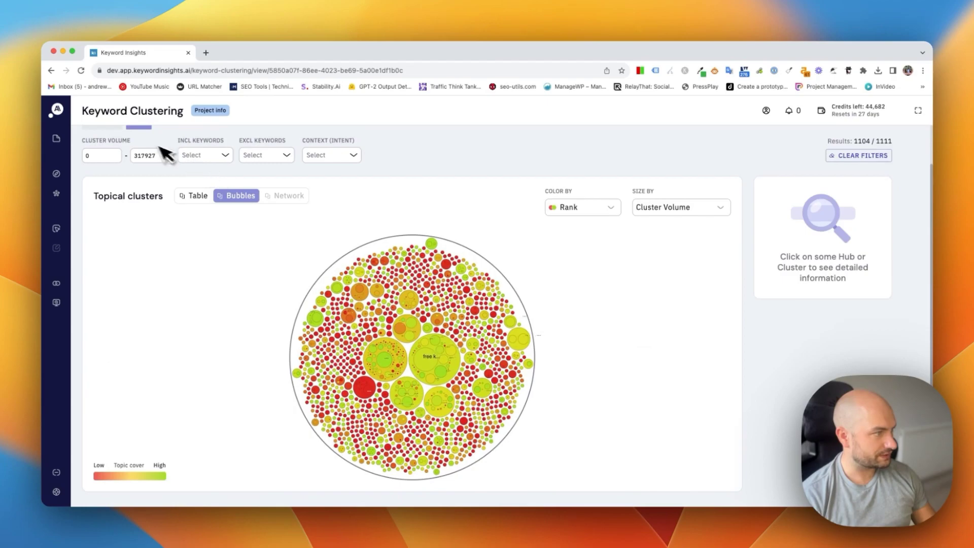
scroll(195, 202, up, 1)
Filter the cluster cards to Informational intent and clear the Rank minimum to enter 50
click(114, 166)
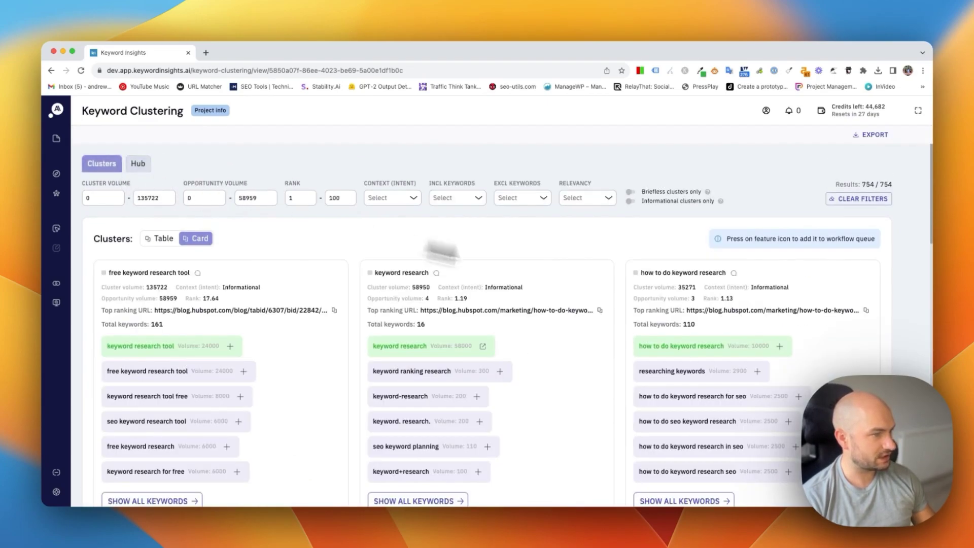
scroll(673, 304, down, 2)
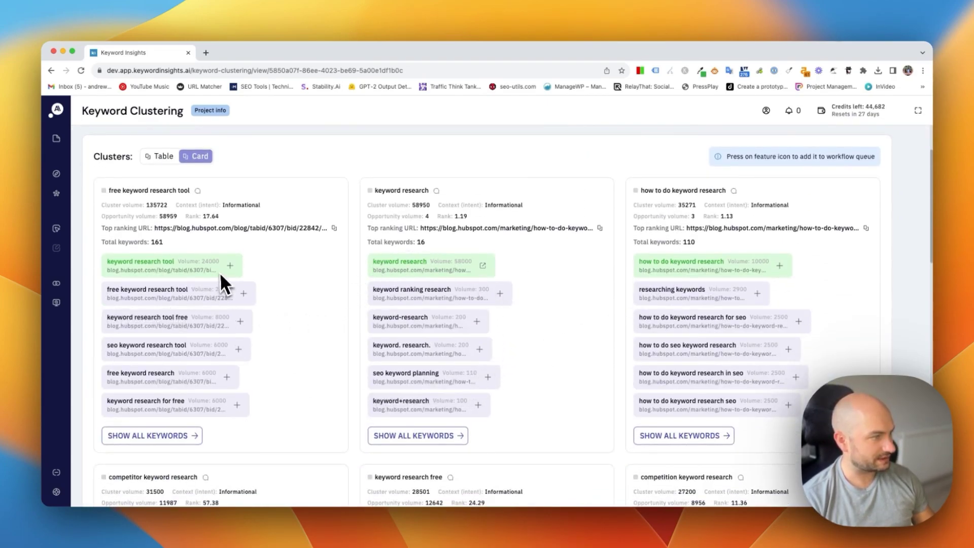
scroll(602, 309, down, 2)
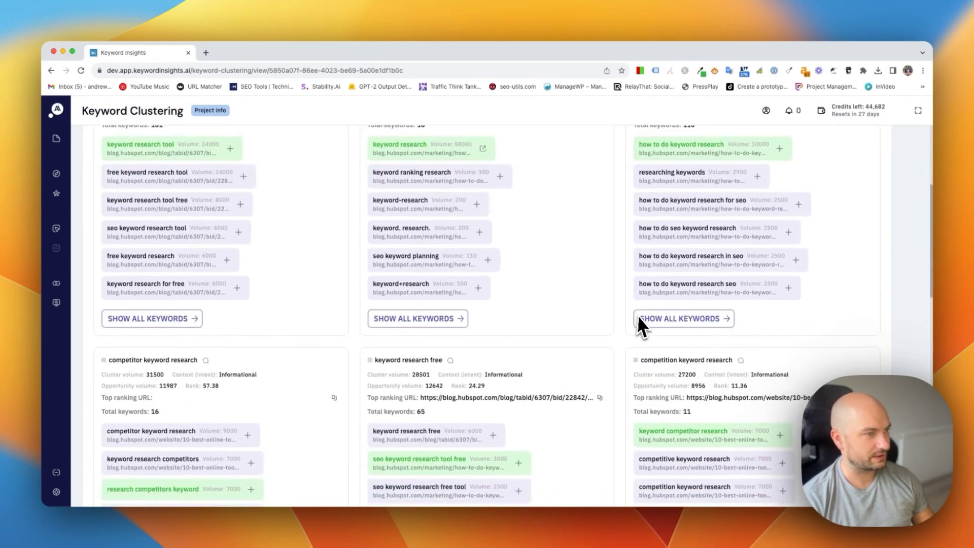
scroll(624, 315, up, 4)
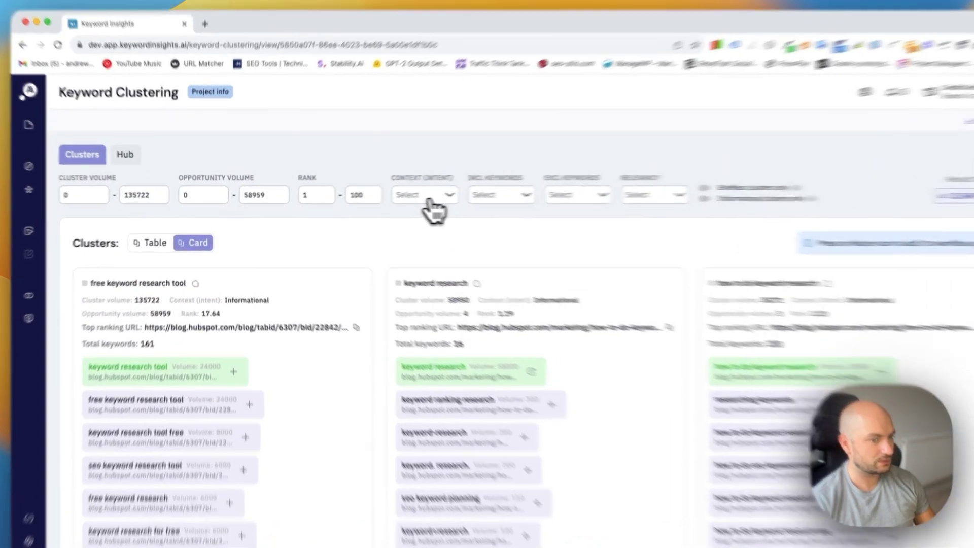
click(396, 200)
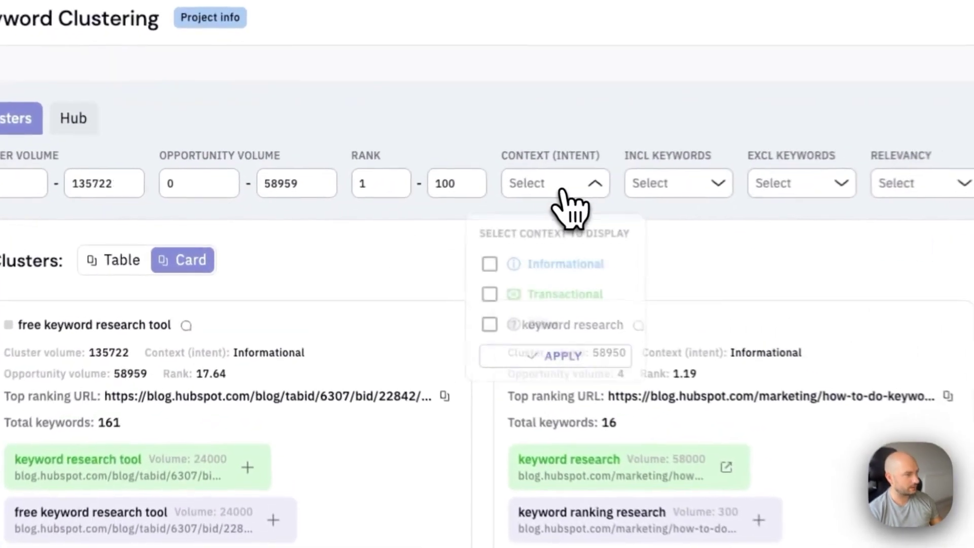
click(503, 265)
click(583, 367)
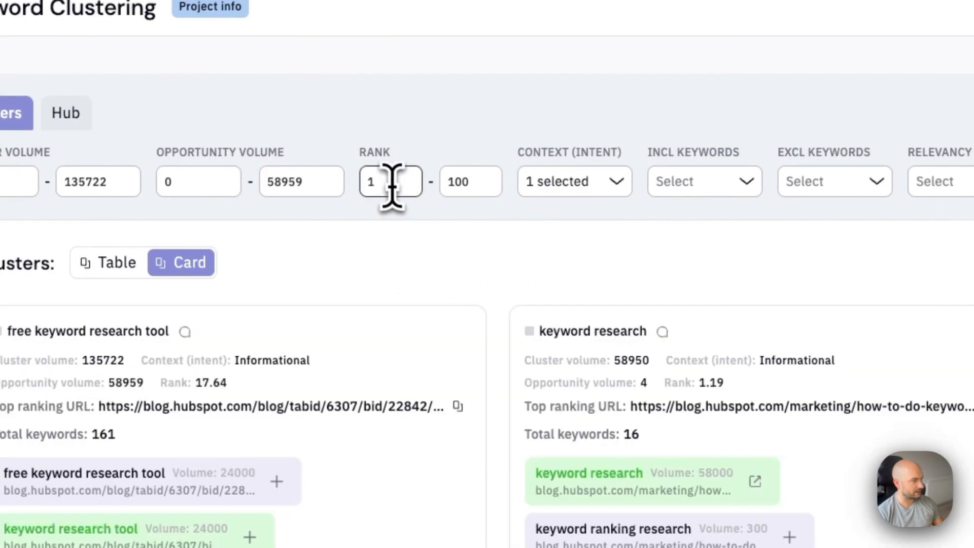
click(388, 183)
key(BackSpace)
text(0)
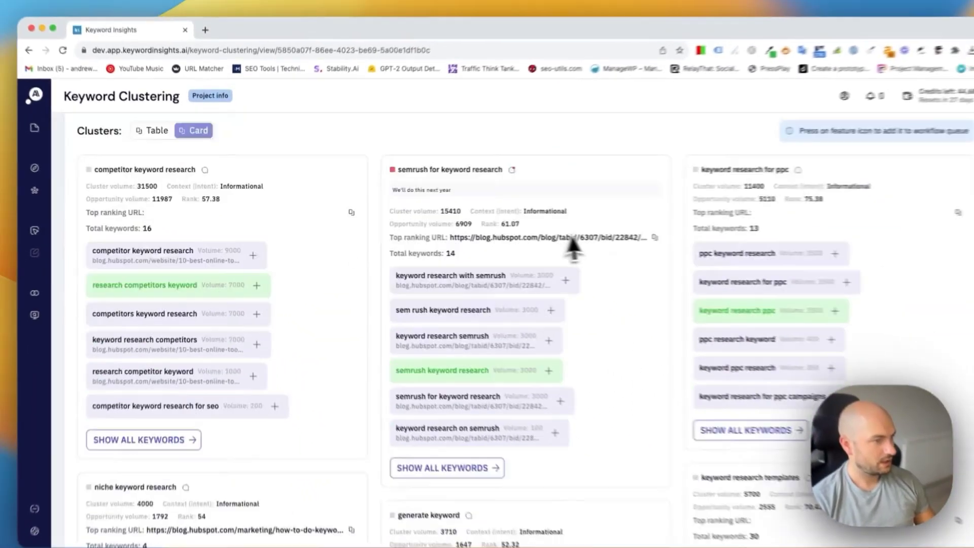
scroll(567, 244, down, 10)
scroll(557, 239, up, 3)
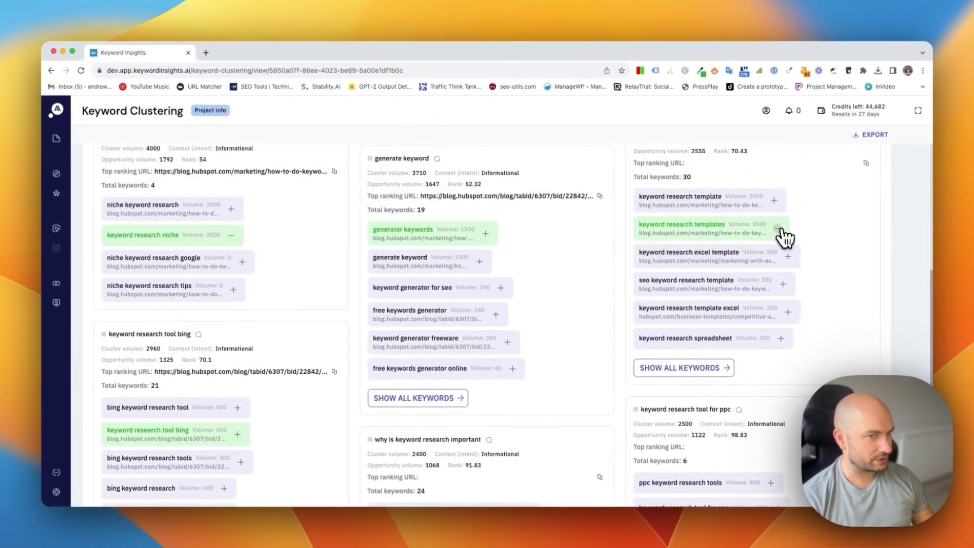
scroll(787, 241, up, 10)
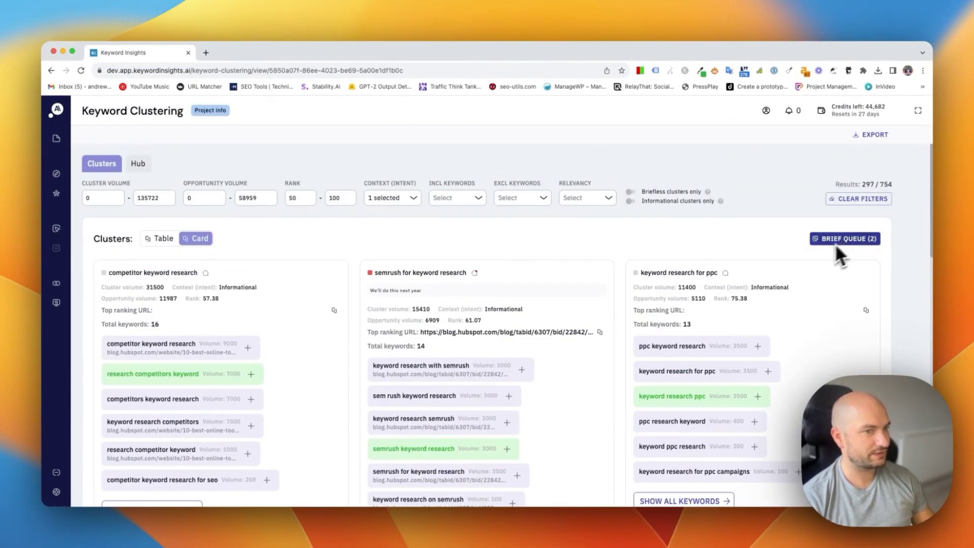
scroll(733, 301, down, 3)
scroll(533, 320, down, 3)
scroll(316, 339, down, 2)
scroll(316, 338, down, 1)
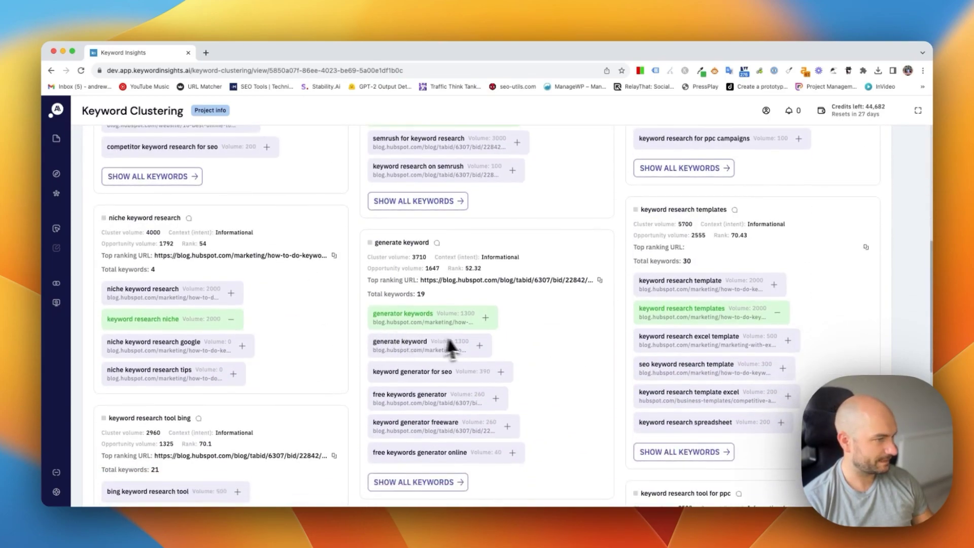
scroll(772, 304, up, 5)
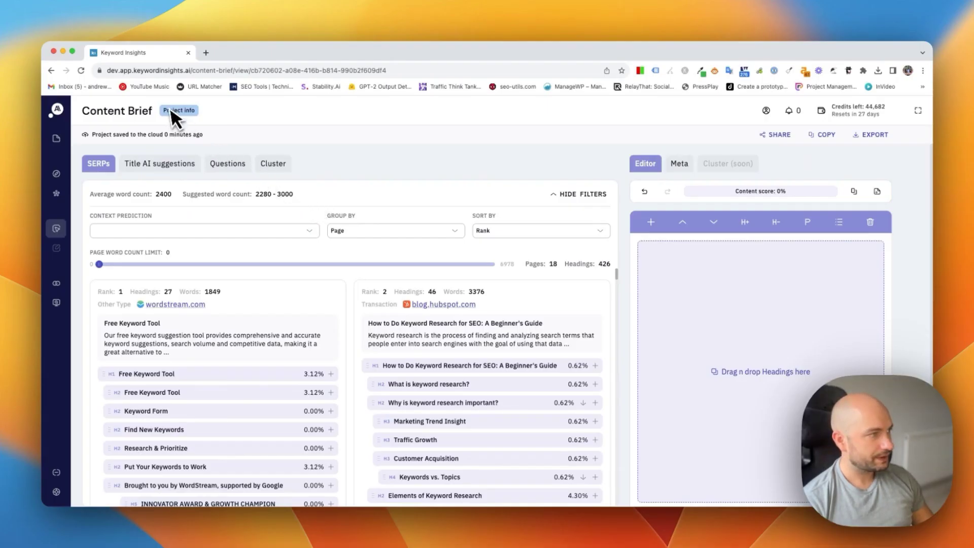
Review the project details for the keyword research project
click(177, 110)
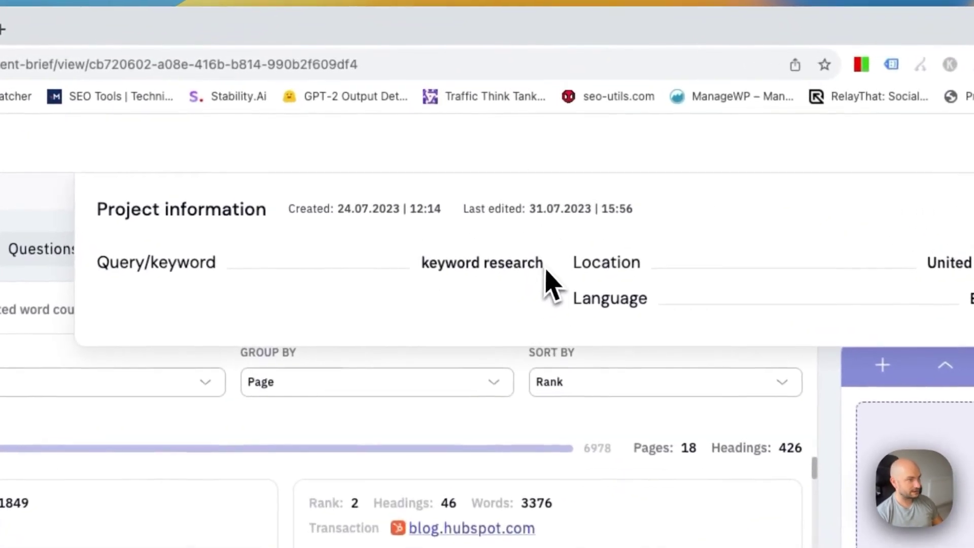
drag(545, 268, 424, 264)
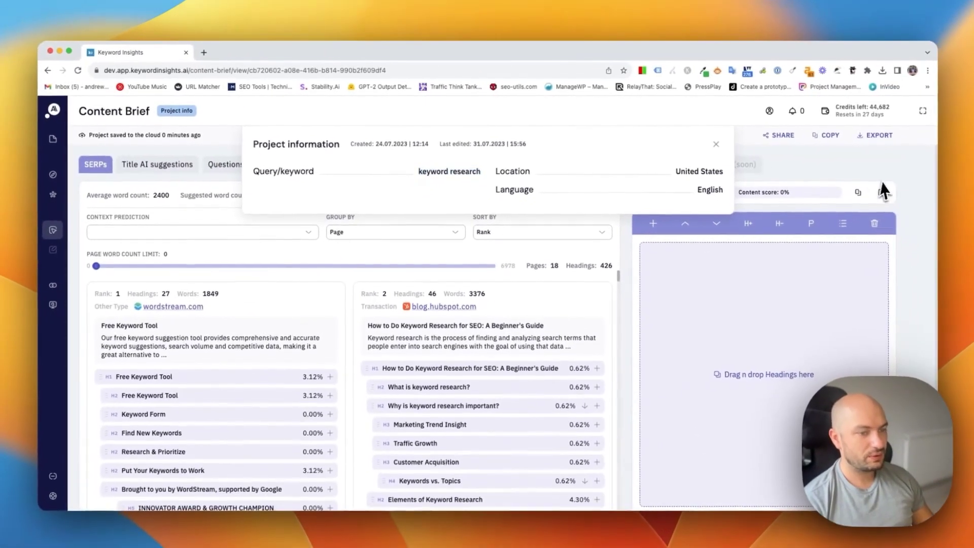
click(883, 191)
scroll(367, 283, down, 5)
scroll(371, 321, down, 5)
scroll(366, 306, down, 5)
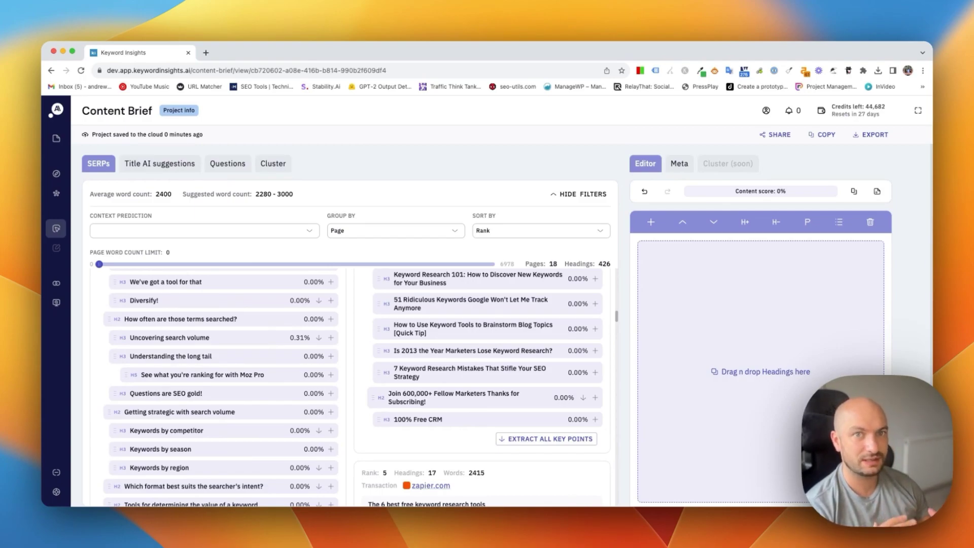
scroll(372, 328, up, 10)
scroll(376, 342, up, 10)
scroll(528, 388, down, 3)
scroll(552, 385, down, 1)
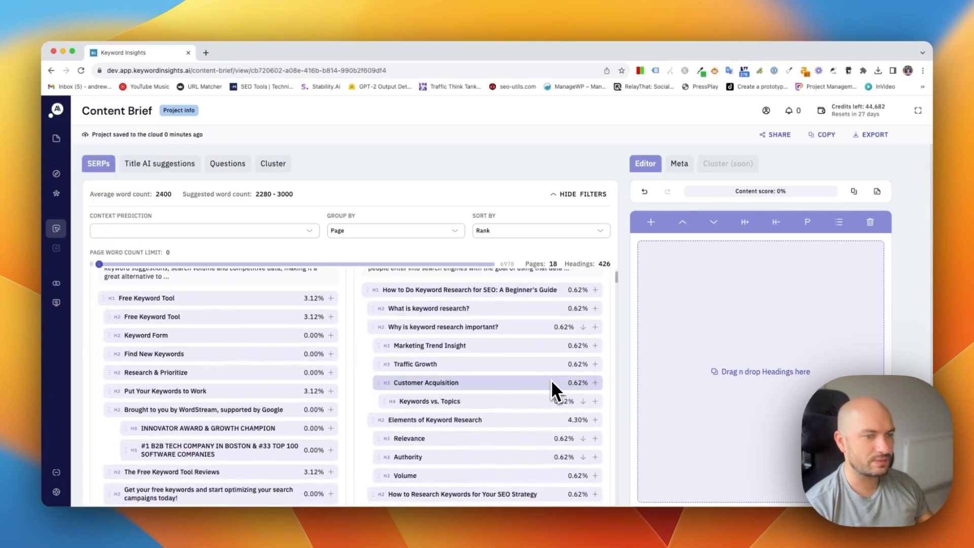
scroll(551, 312, up, 1)
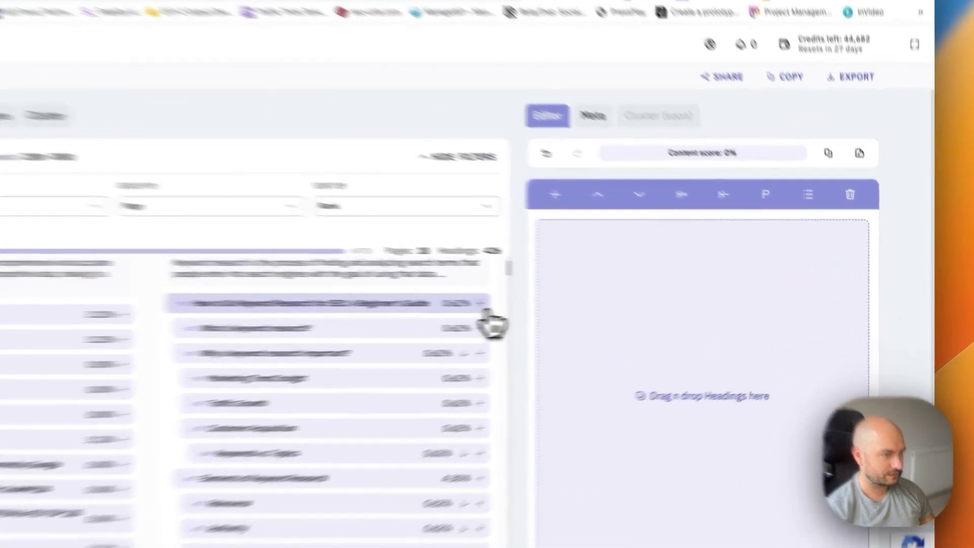
Add the hubspot H1 'How to Do Keyword Research for SEO' and the H2 'My own heading'
click(483, 306)
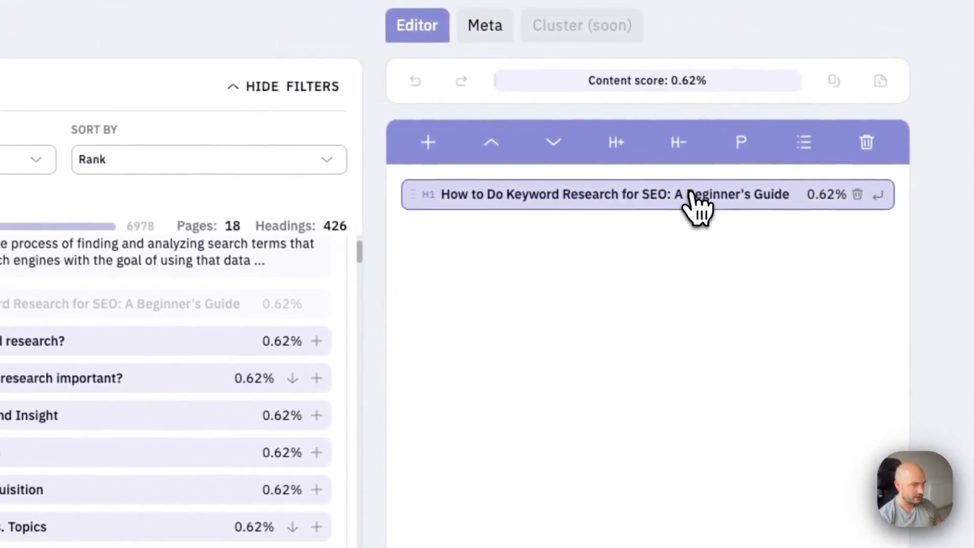
click(788, 195)
key(BackSpace)
key(BackSpace)
key(BackSpace)
key(BackSpace)
key(BackSpace)
key(BackSpace)
key(BackSpace)
key(BackSpace)
key(BackSpace)
text(O)
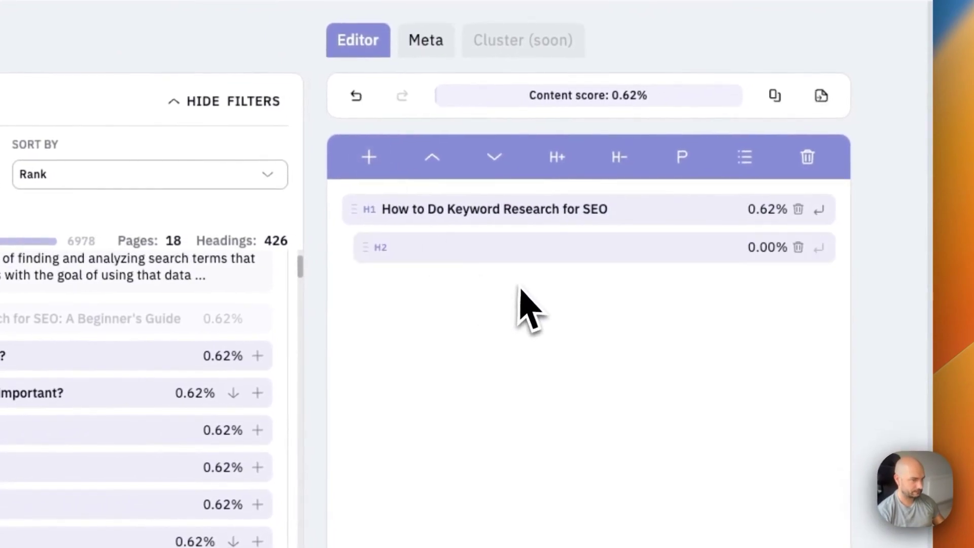
click(502, 255)
text(My own heading)
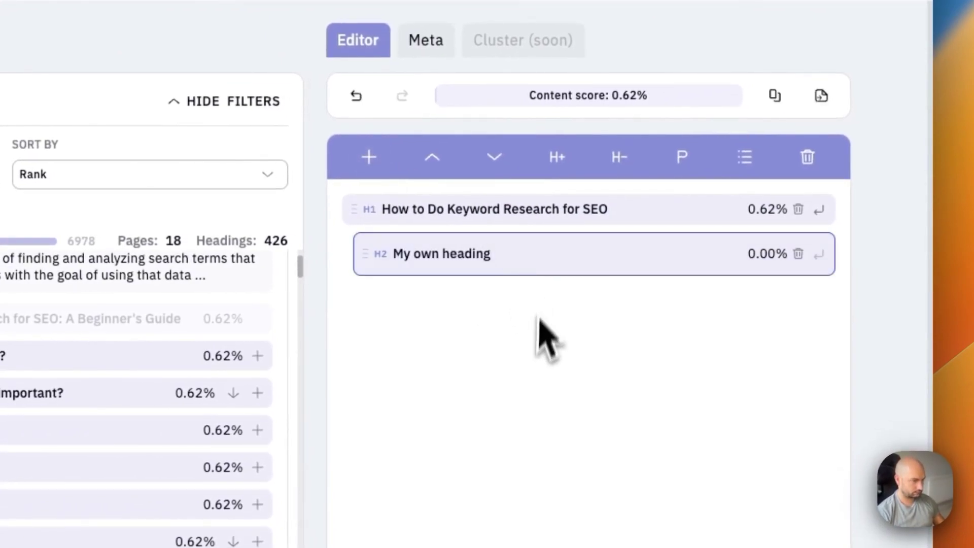
click(482, 398)
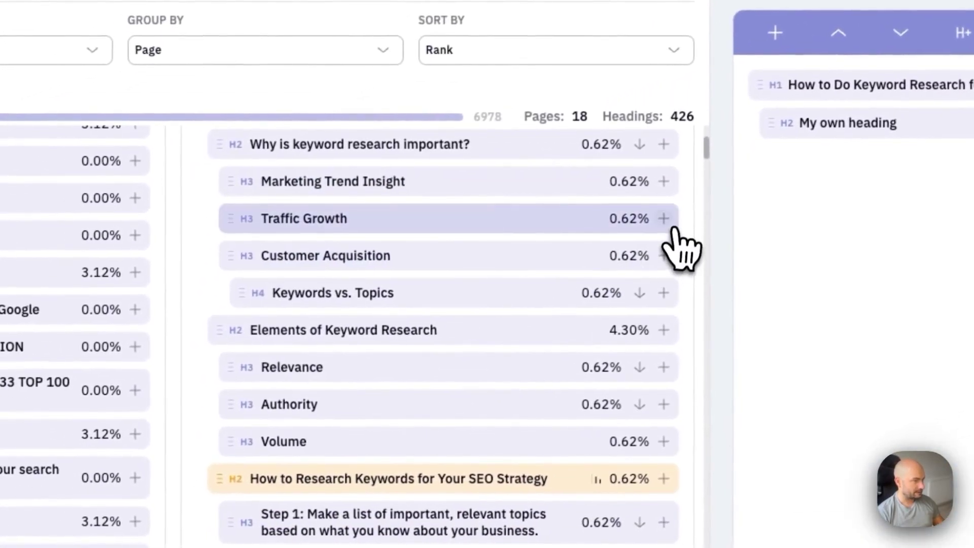
Add the Traffic Growth, Customer Acquisition and Research & Prioritize competitor headings
click(657, 220)
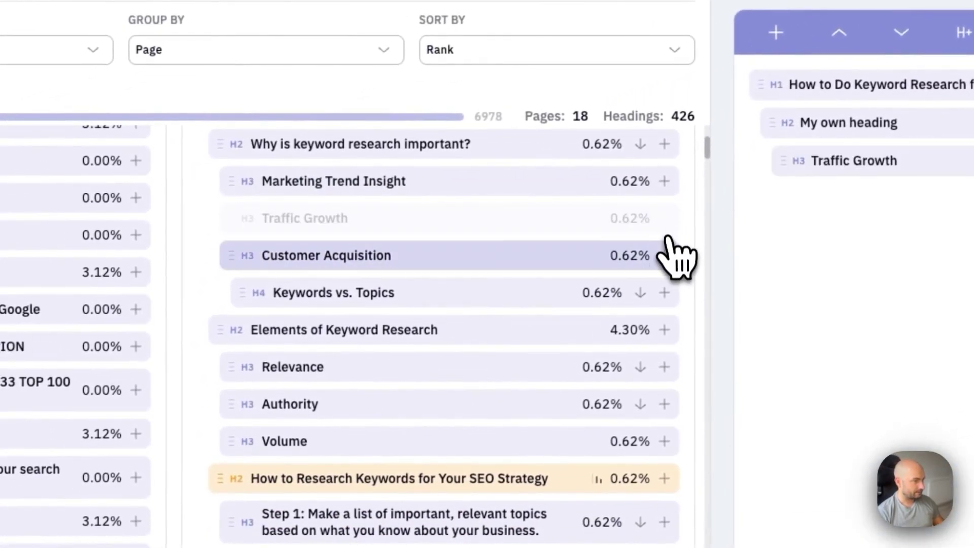
click(657, 258)
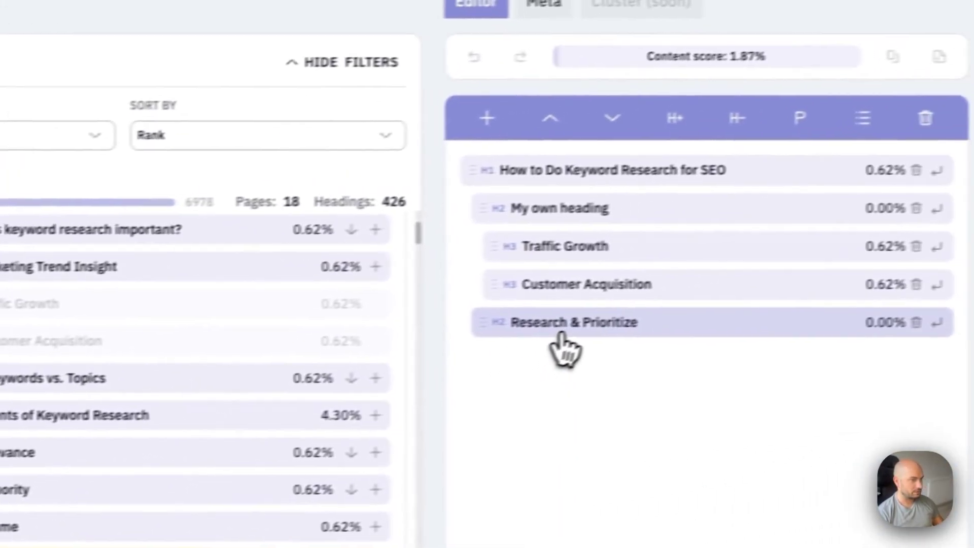
click(533, 331)
Reorder the selected rows below Traffic Growth, then add 'What is keyword research?' with generated text
shift+click(523, 297)
click(487, 128)
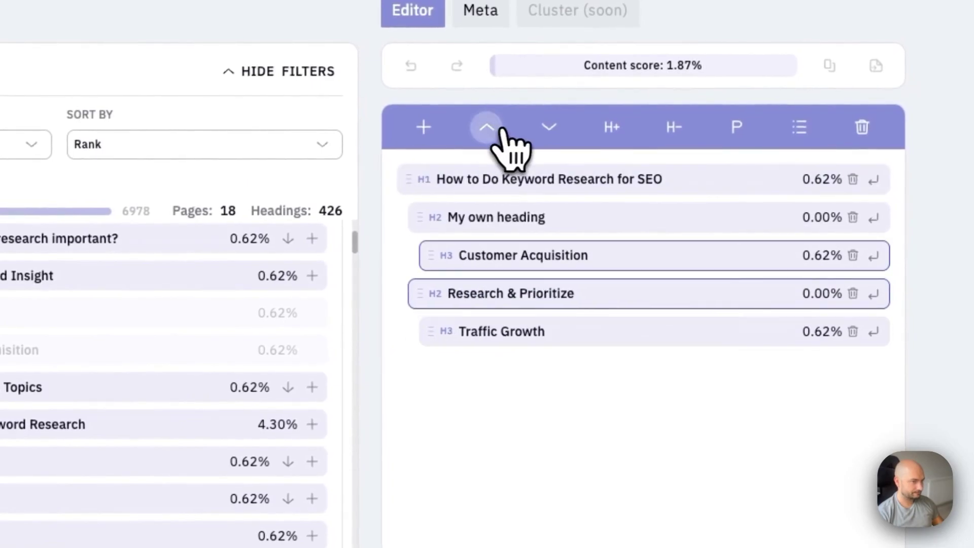
click(549, 127)
click(529, 397)
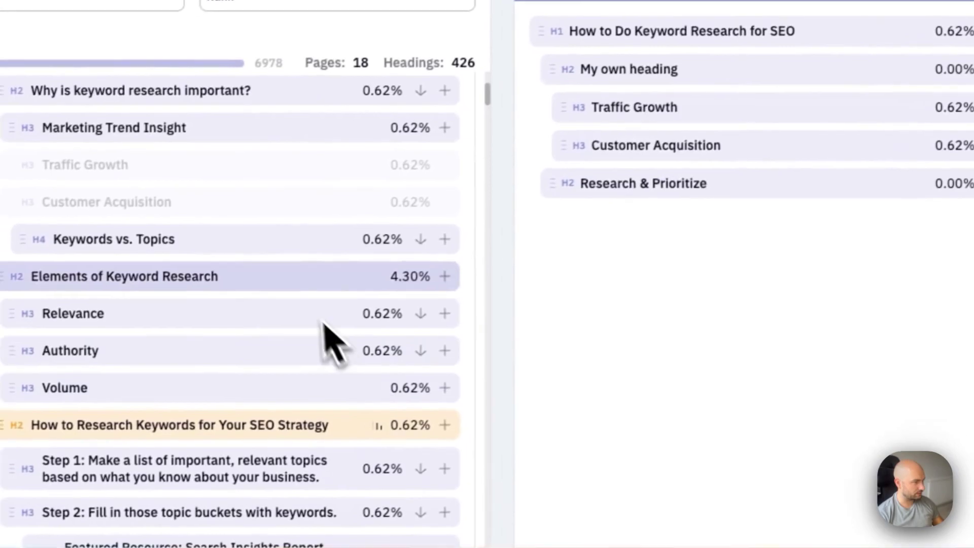
scroll(304, 294, up, 2)
scroll(304, 294, up, 1)
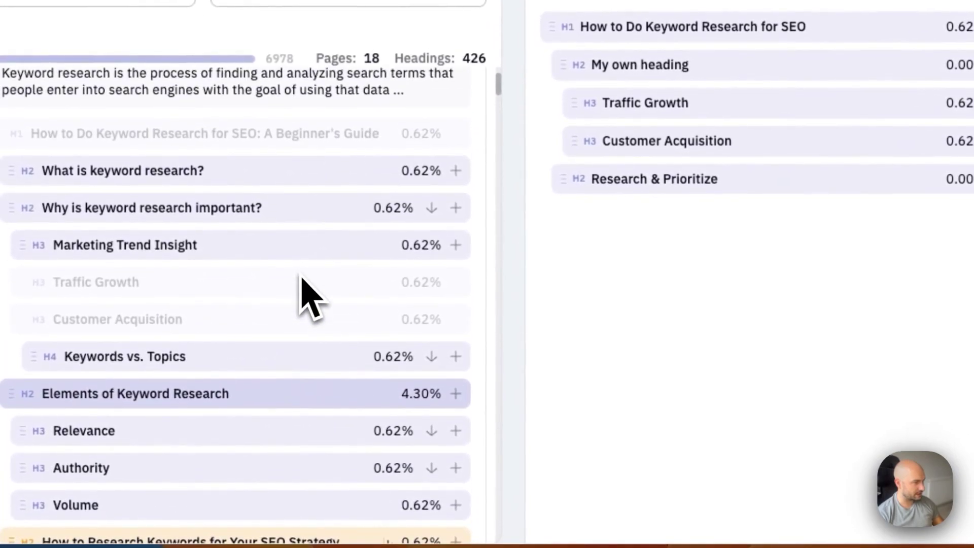
click(454, 172)
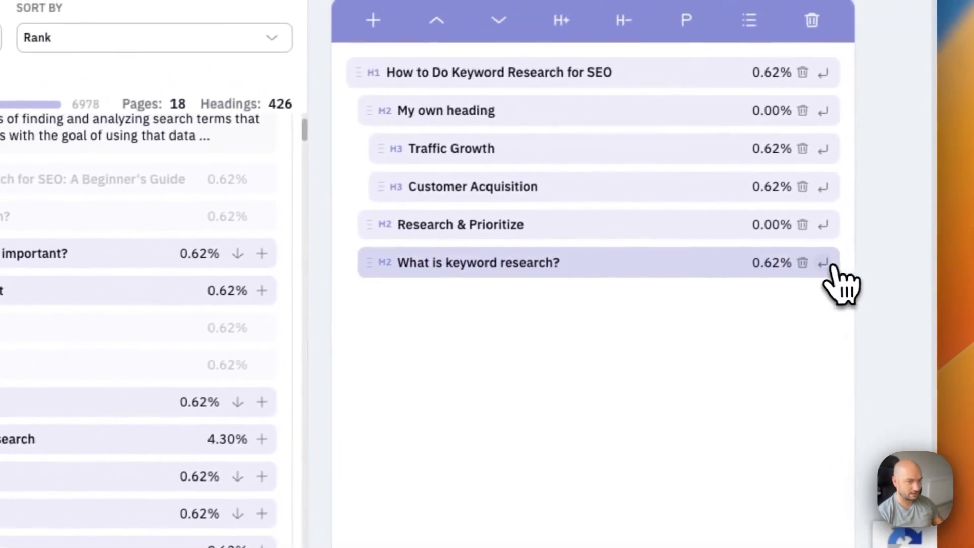
click(819, 264)
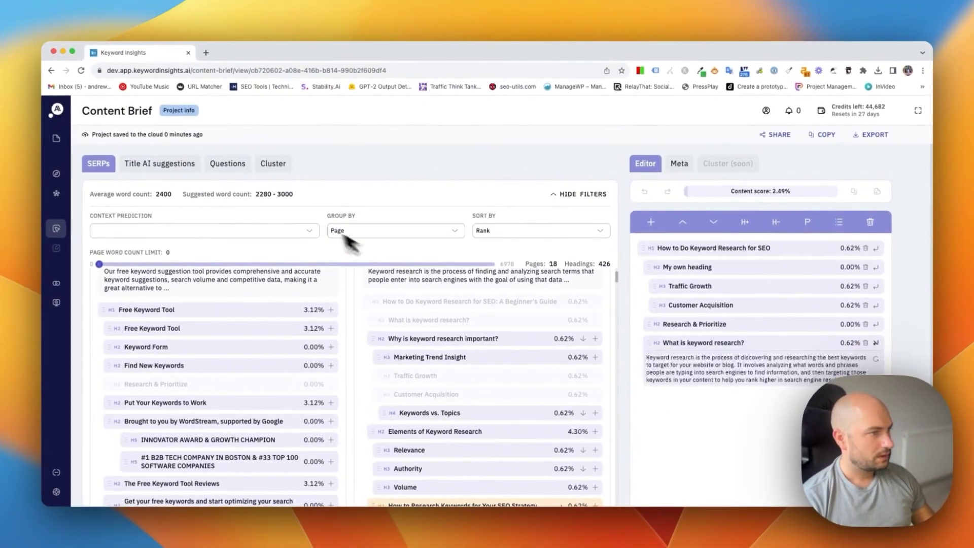
Group competitor headings by Similarity Max and drag Keyword Research Resources into the outline
click(450, 230)
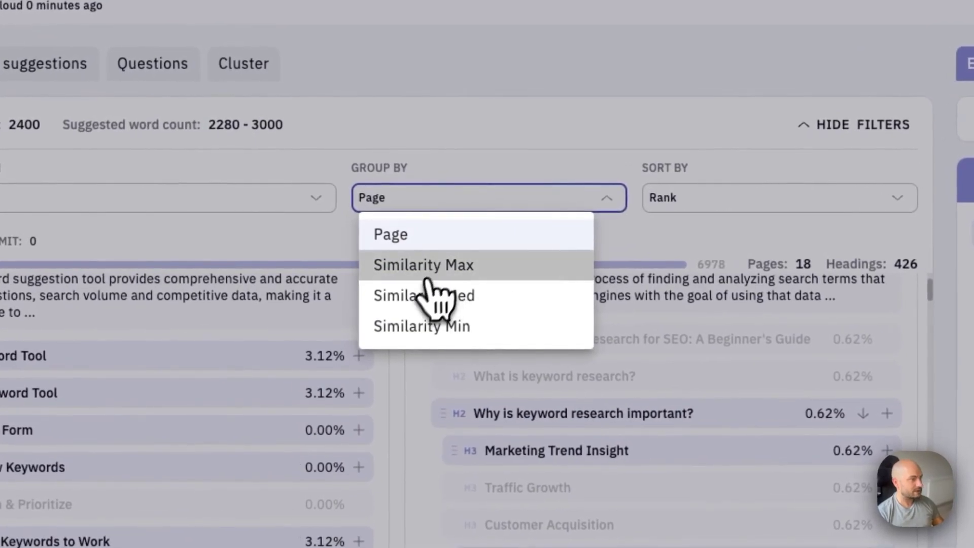
click(429, 278)
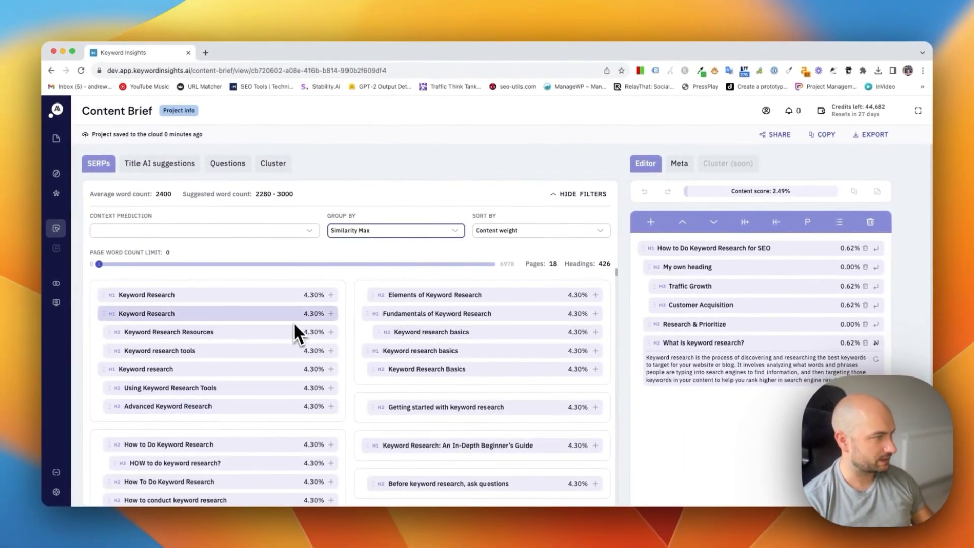
drag(326, 333, 655, 395)
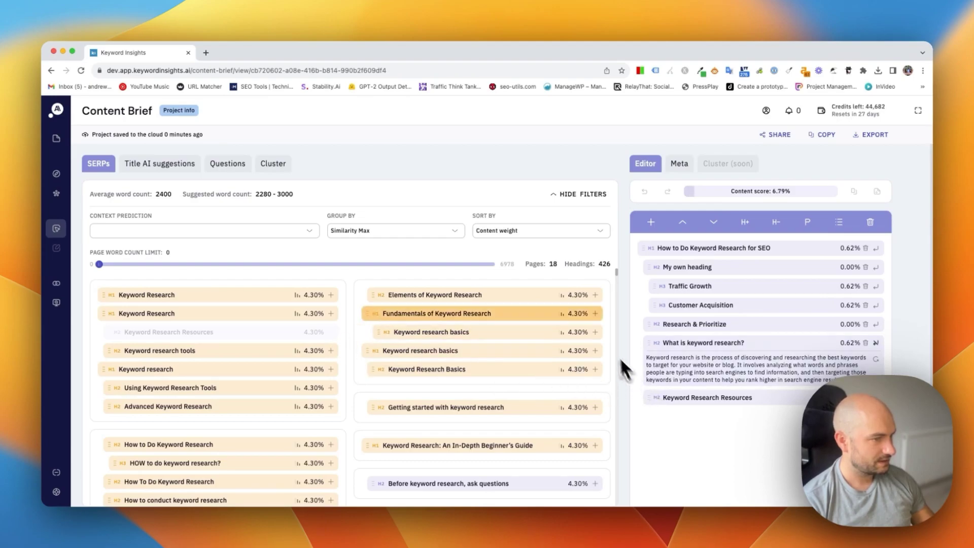
drag(598, 298, 677, 411)
scroll(441, 403, down, 5)
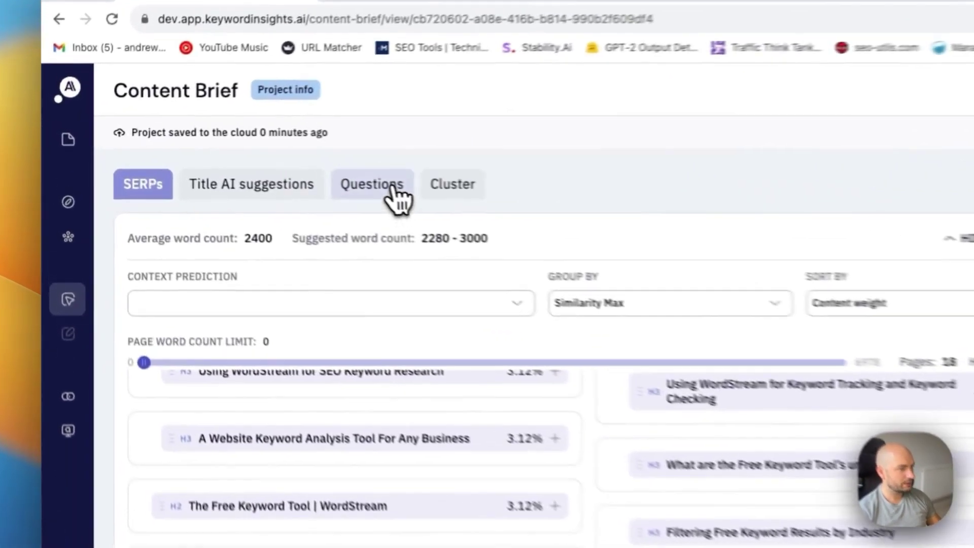
Browse the Reddit Questions and People Also Asked lists, then view the Cluster keyword table
click(228, 164)
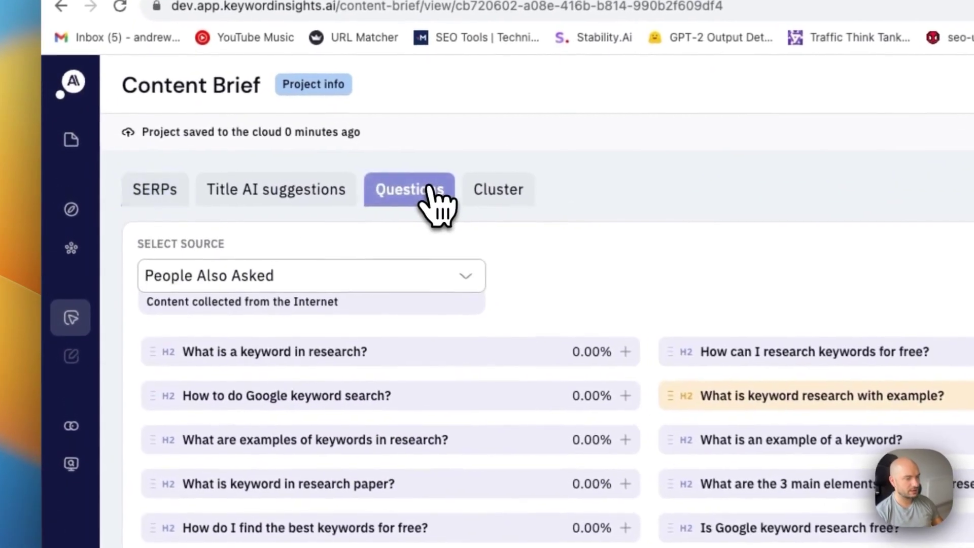
click(404, 277)
click(343, 346)
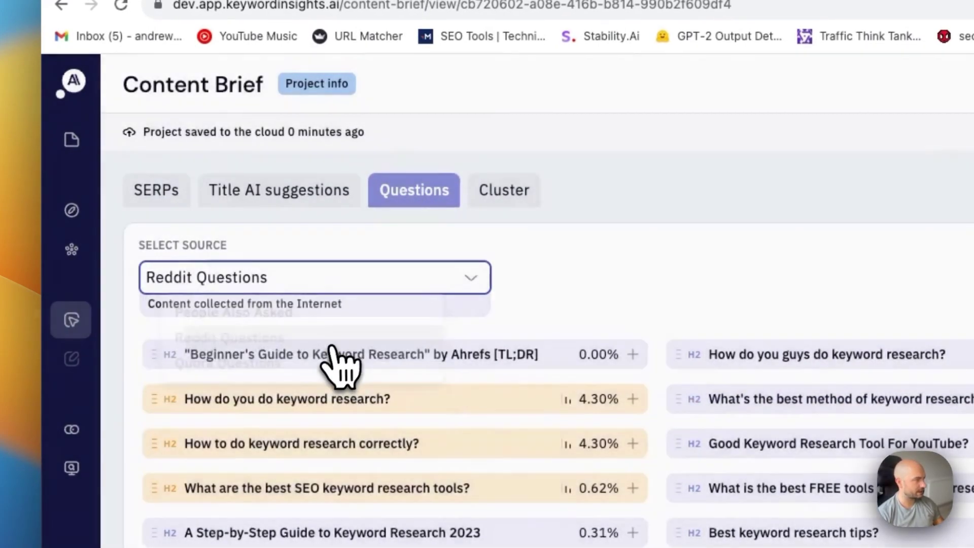
click(325, 290)
click(221, 316)
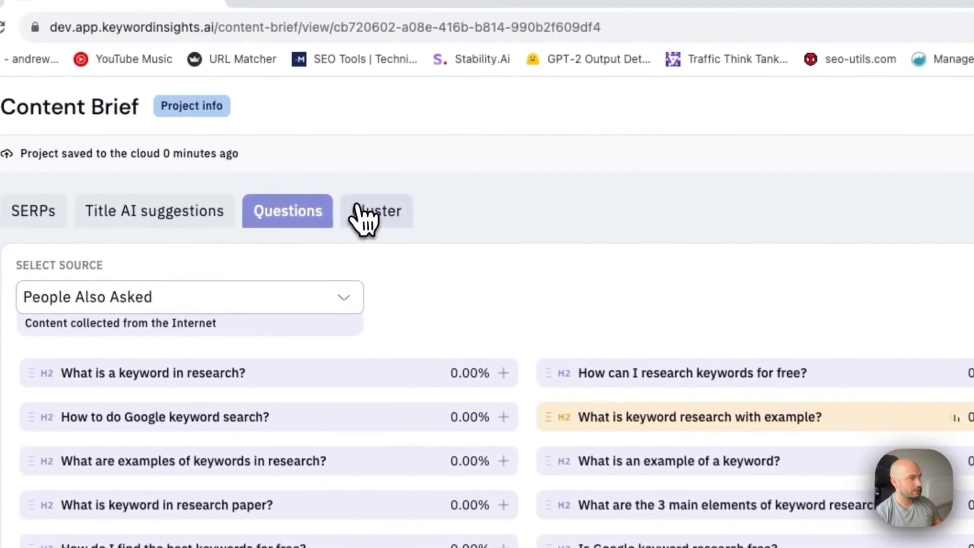
click(362, 215)
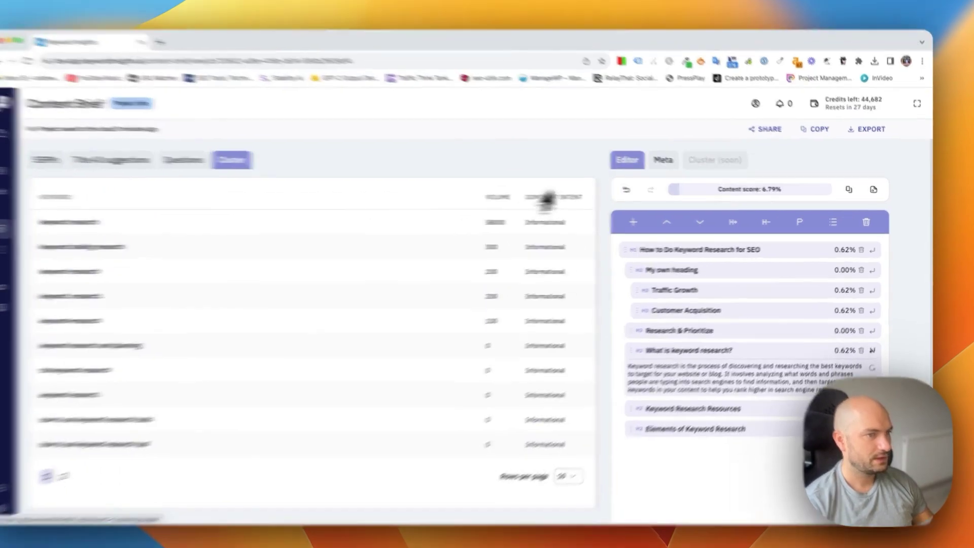
Check the brief's meta title and description and its title ideas, keeping the title
click(679, 164)
click(785, 232)
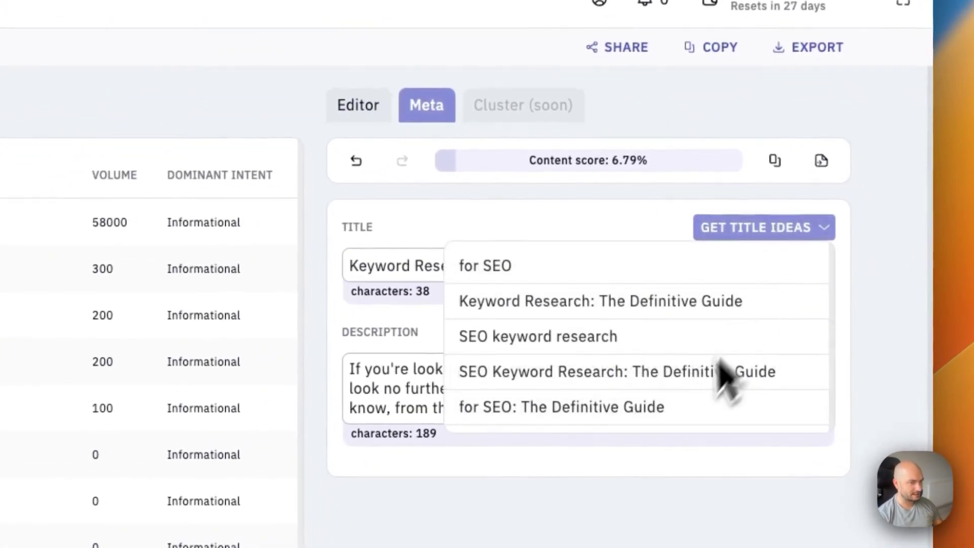
click(538, 467)
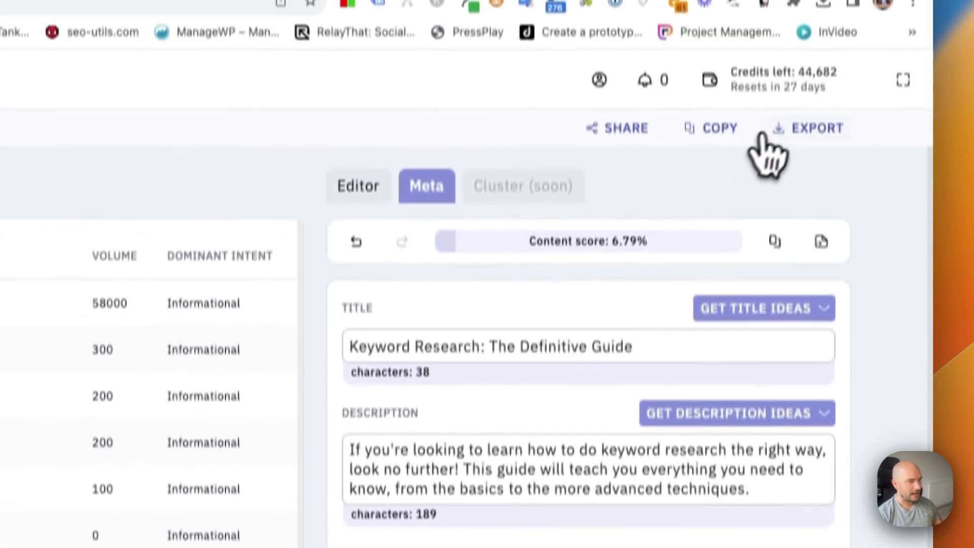
Export the brief as a DOCX file and open the downloaded document
click(811, 127)
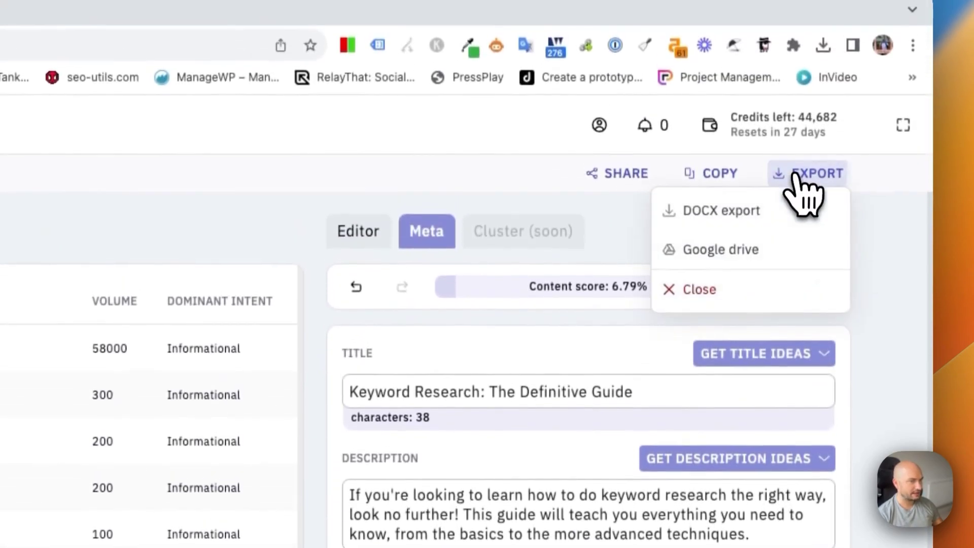
click(712, 172)
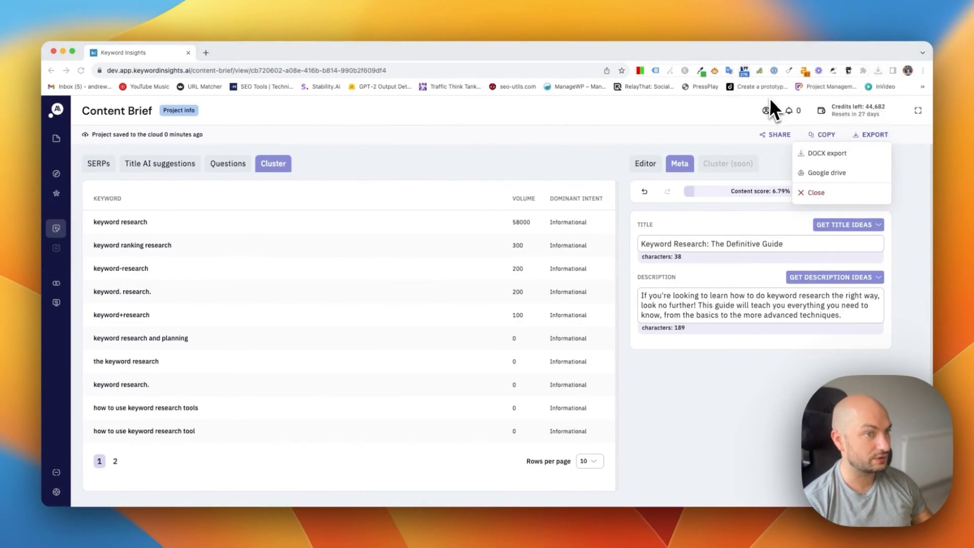
click(769, 98)
scroll(452, 306, down, 3)
scroll(454, 306, down, 5)
scroll(454, 308, up, 3)
scroll(454, 309, up, 5)
Close the exported Word document and return to the brief
click(145, 45)
mouse_move(56, 251)
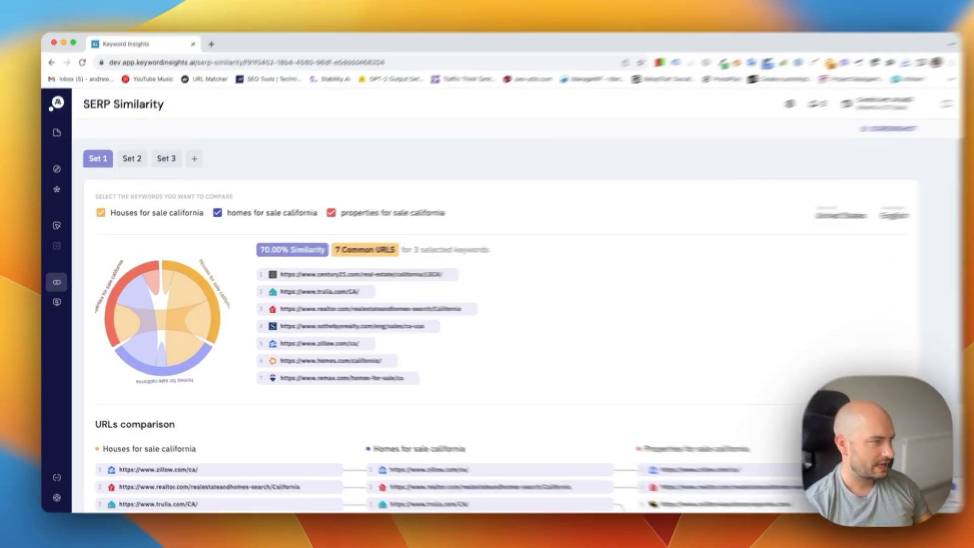
click(322, 215)
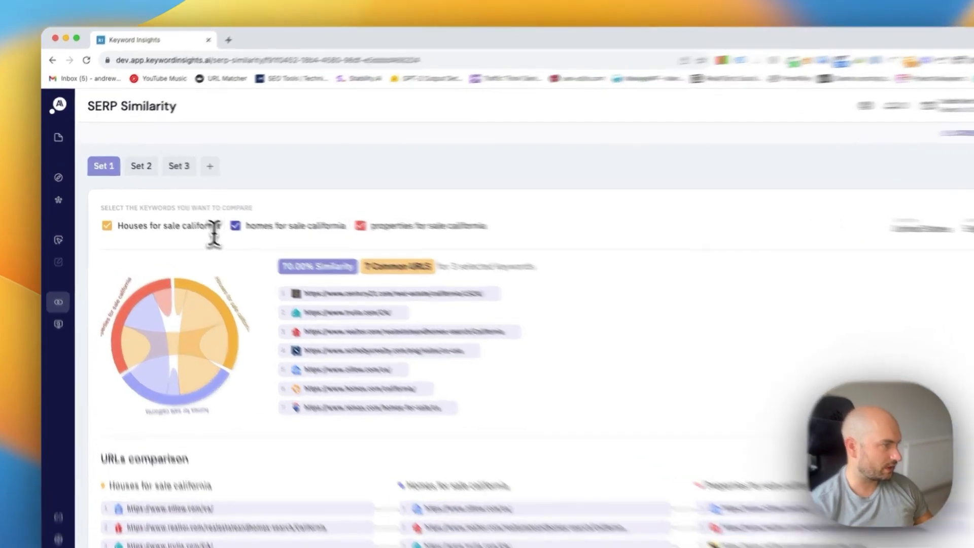
drag(194, 216, 115, 218)
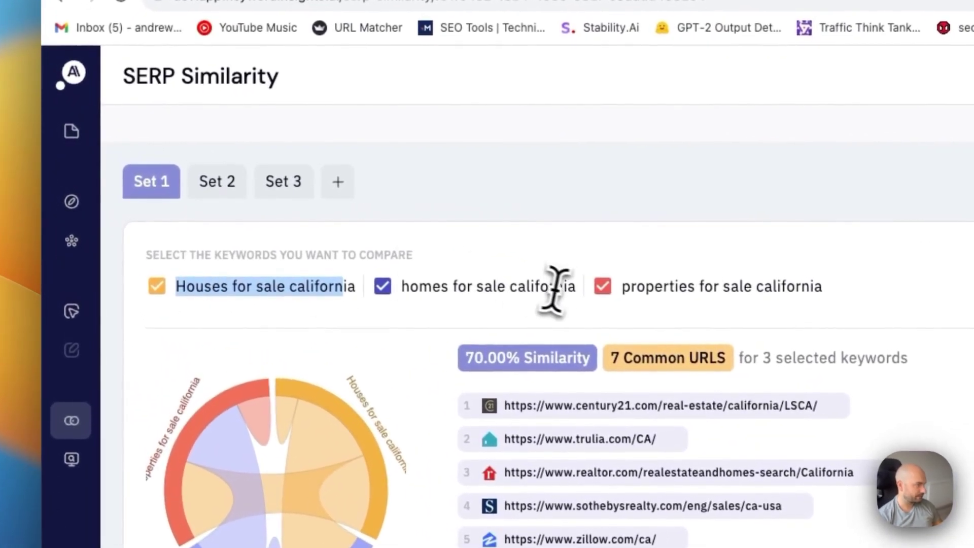
click(571, 290)
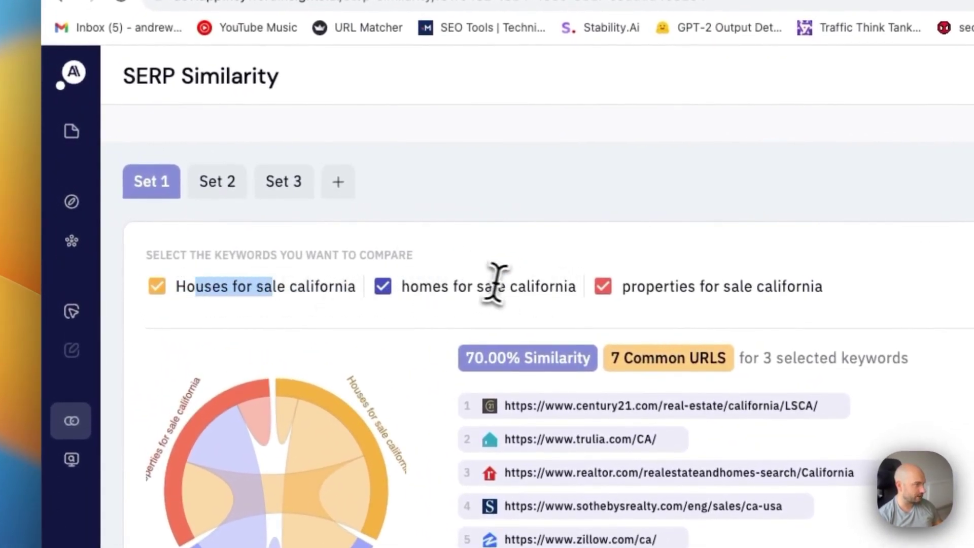
drag(499, 287, 427, 286)
drag(601, 279, 358, 242)
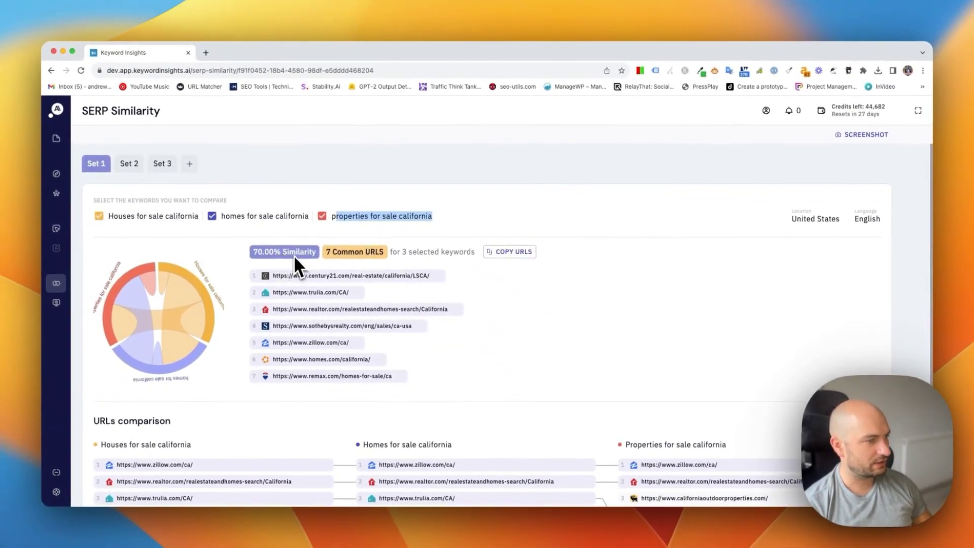
scroll(295, 259, down, 3)
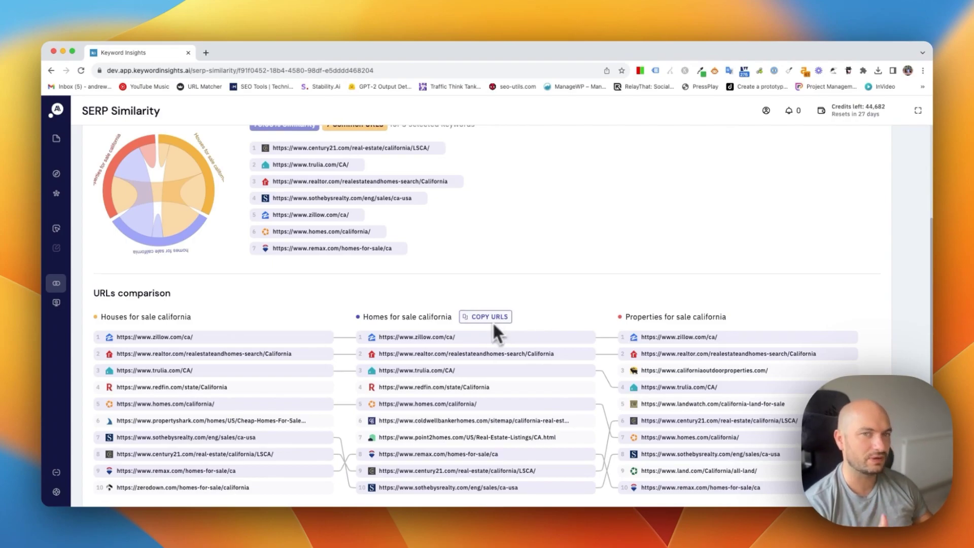
scroll(495, 321, up, 3)
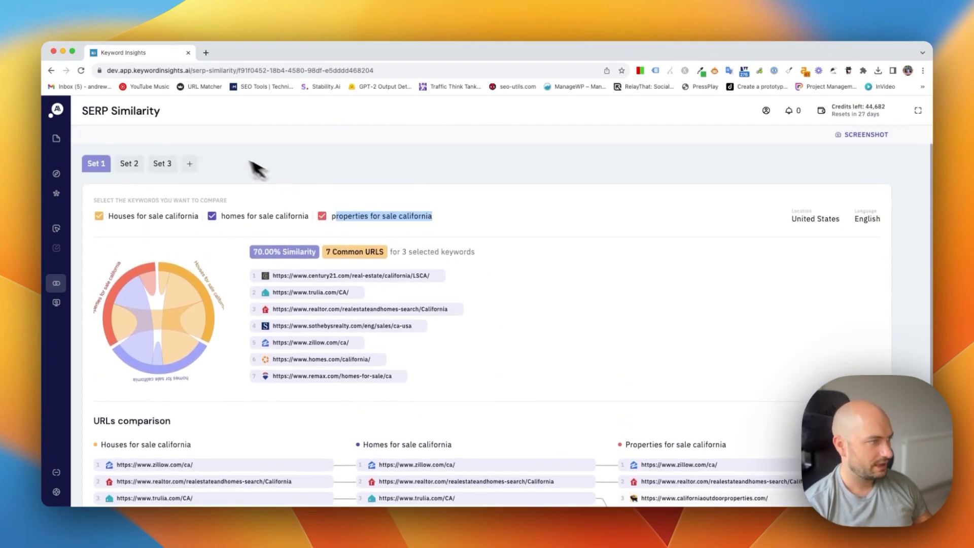
Open Set 3 and exclude apartments and houses for sale california from the comparison
click(165, 163)
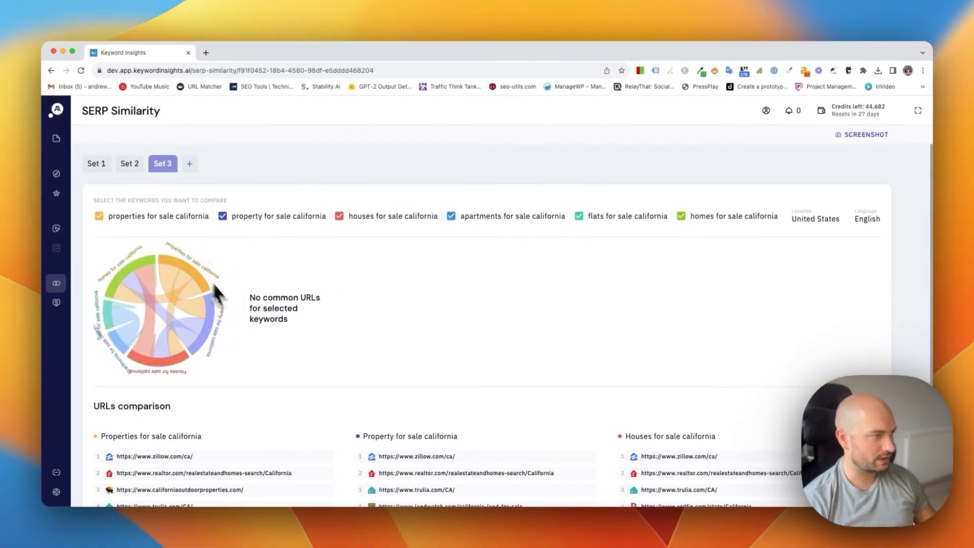
scroll(328, 337, down, 2)
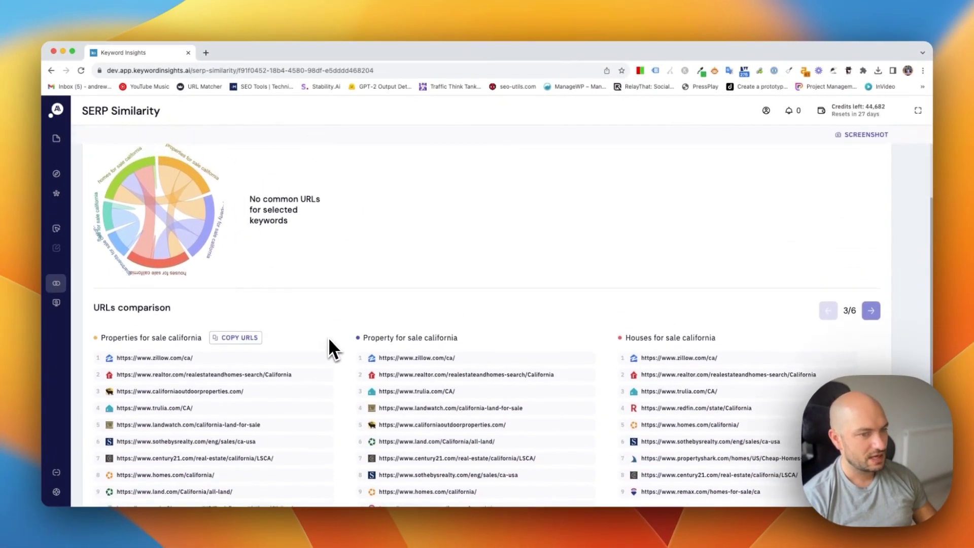
scroll(328, 337, up, 2)
click(451, 217)
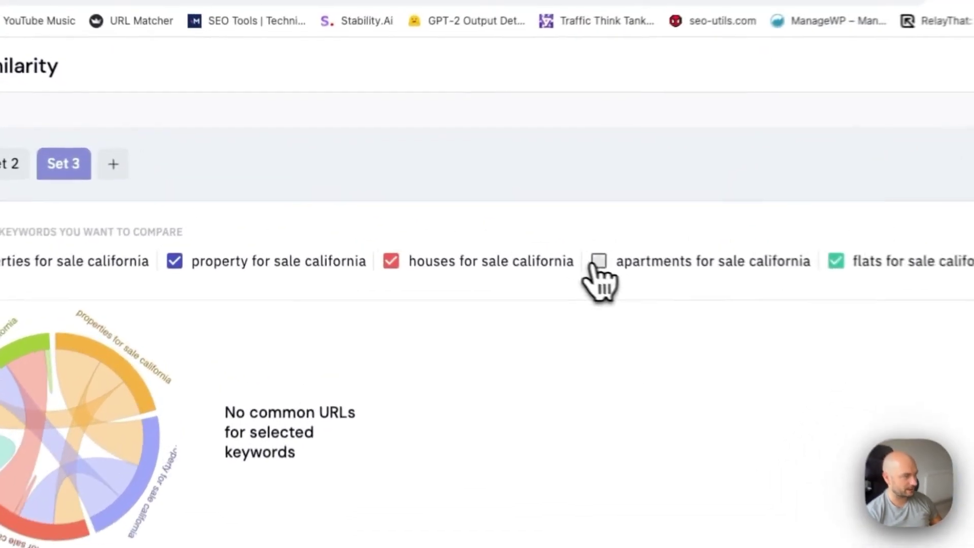
click(400, 270)
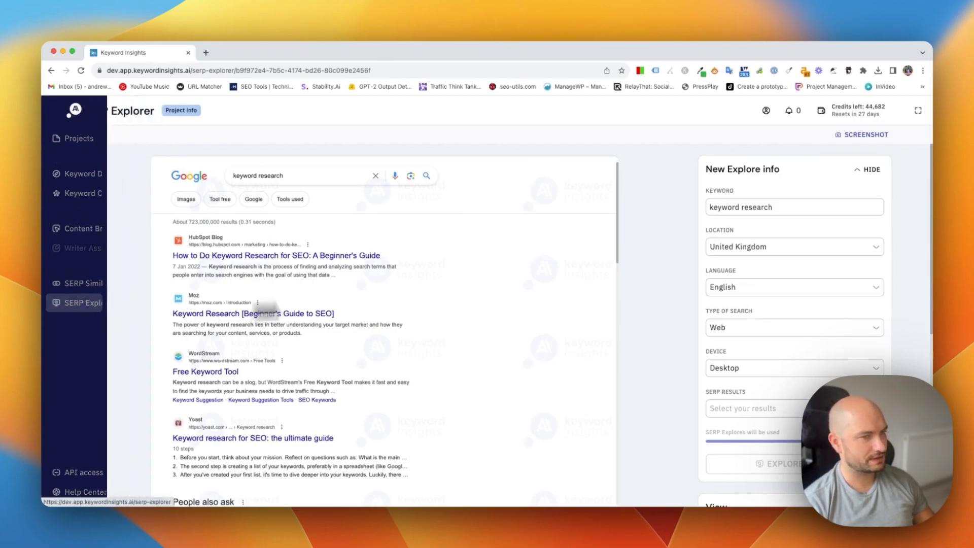
scroll(404, 355, down, 10)
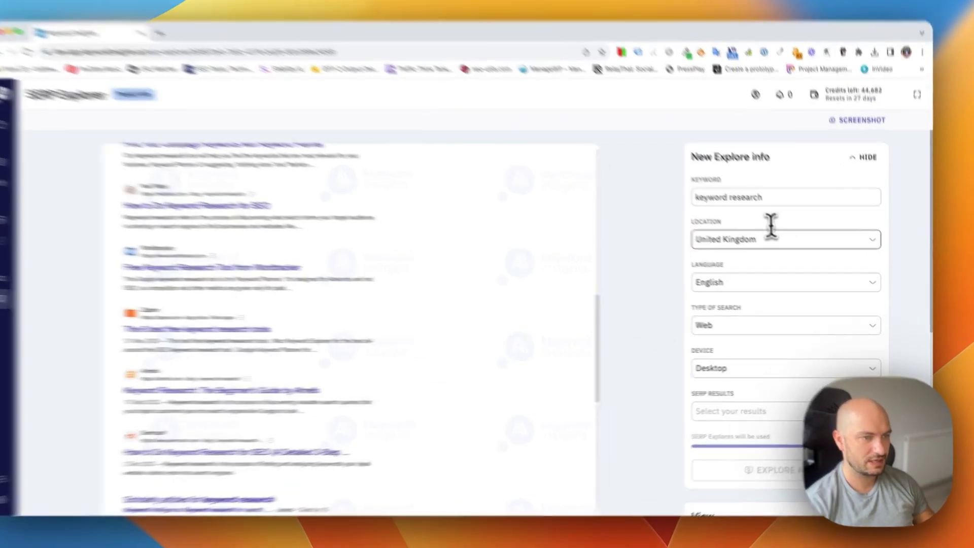
Review the Location, Type of Search and Device options, keeping Web search and Desktop
click(769, 246)
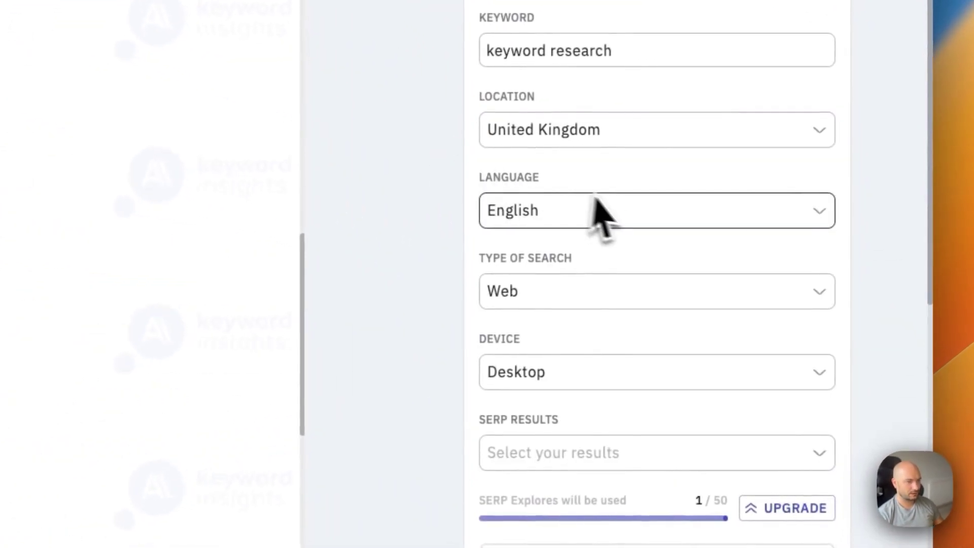
click(572, 289)
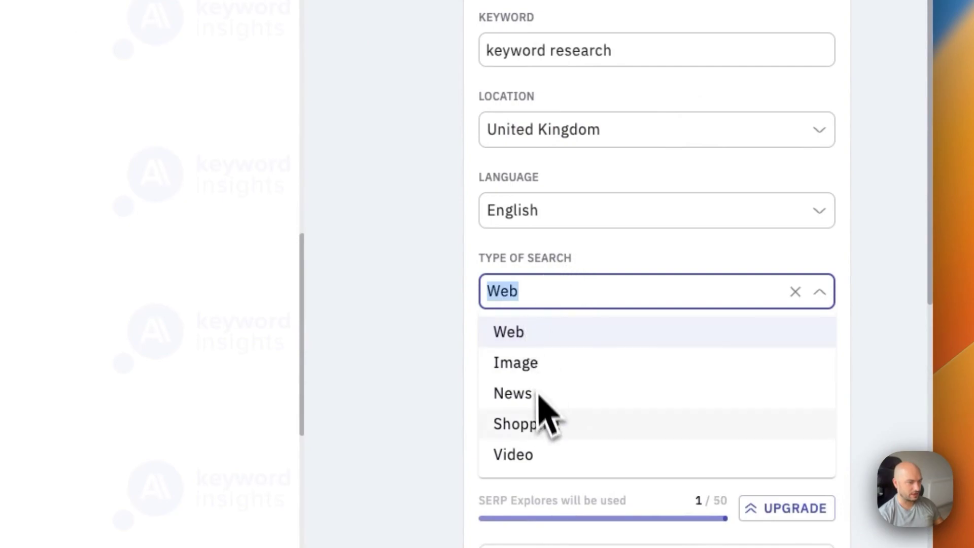
click(441, 399)
click(566, 374)
click(429, 324)
scroll(438, 305, down, 10)
scroll(488, 228, up, 2)
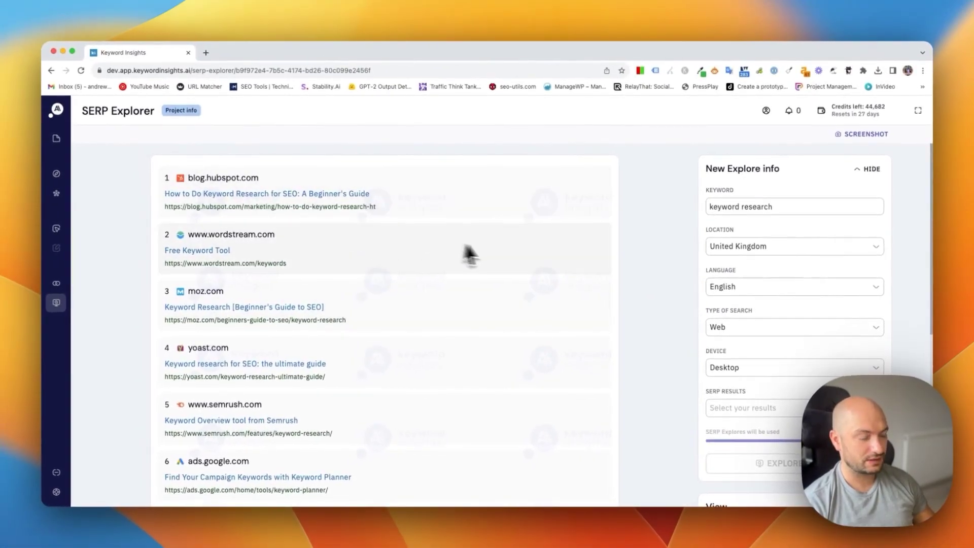
scroll(473, 252, down, 5)
scroll(550, 253, down, 3)
click(868, 288)
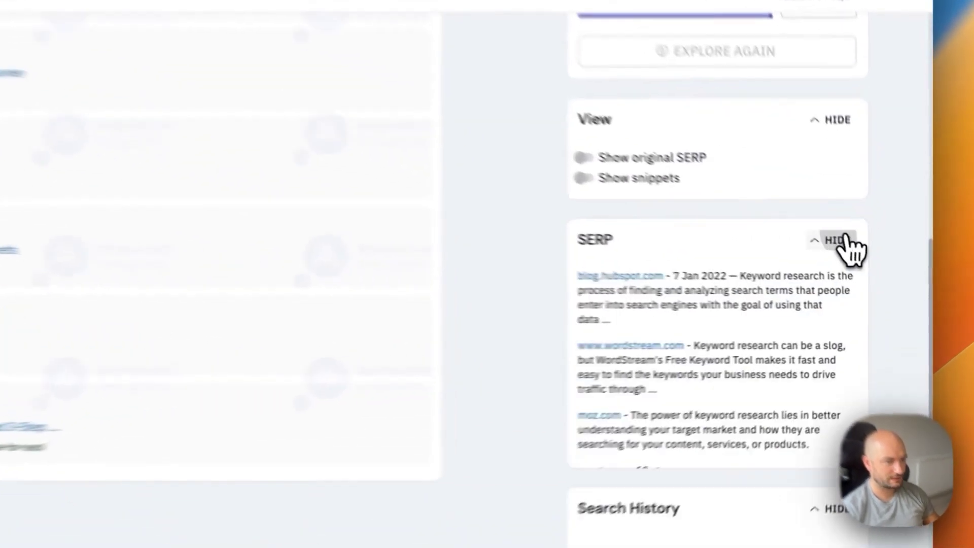
scroll(837, 274, down, 3)
scroll(837, 290, down, 3)
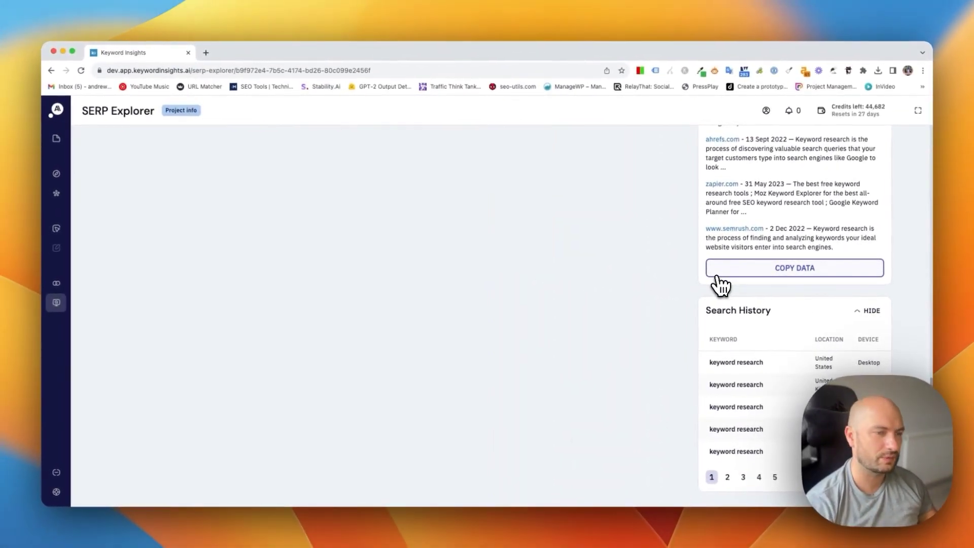
scroll(683, 265, up, 1)
scroll(556, 245, up, 8)
scroll(586, 343, up, 5)
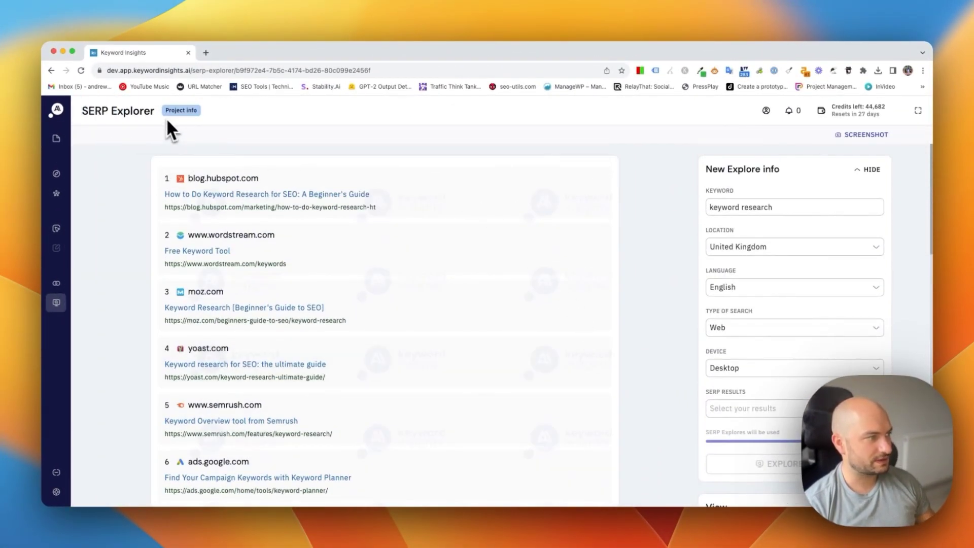